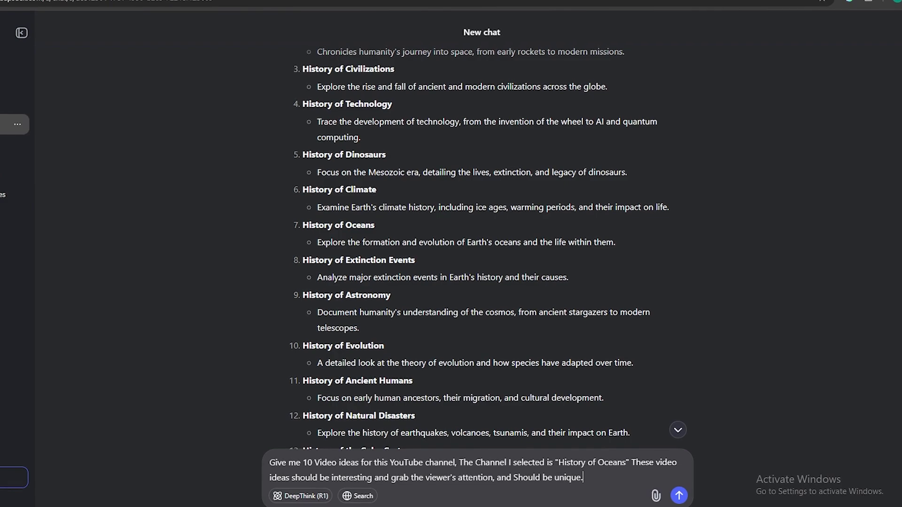
Step: Request 10 interesting, unique video ideas for the "History of Oceans" YouTube channel and highlight the first idea's title
{"action": "key", "text": "Return"}
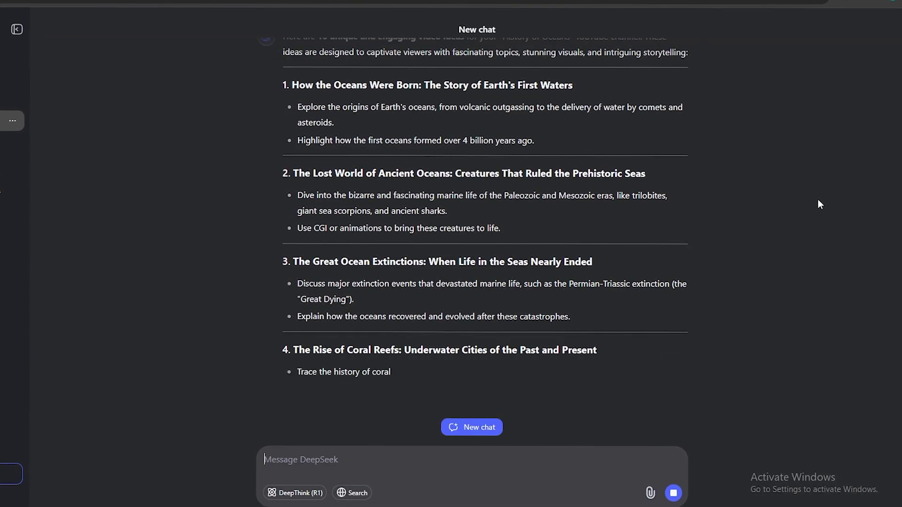
{"action": "scroll", "coordinate": [818, 199], "scroll_direction": "up", "scroll_amount": 3}
{"action": "triple_click", "coordinate": [397, 207]}
Step: Review the suggested video ideas for the "History of Oceans" channel
{"action": "scroll", "coordinate": [396, 213], "scroll_direction": "down", "scroll_amount": 2}
{"action": "scroll", "coordinate": [396, 212], "scroll_direction": "down", "scroll_amount": 10}
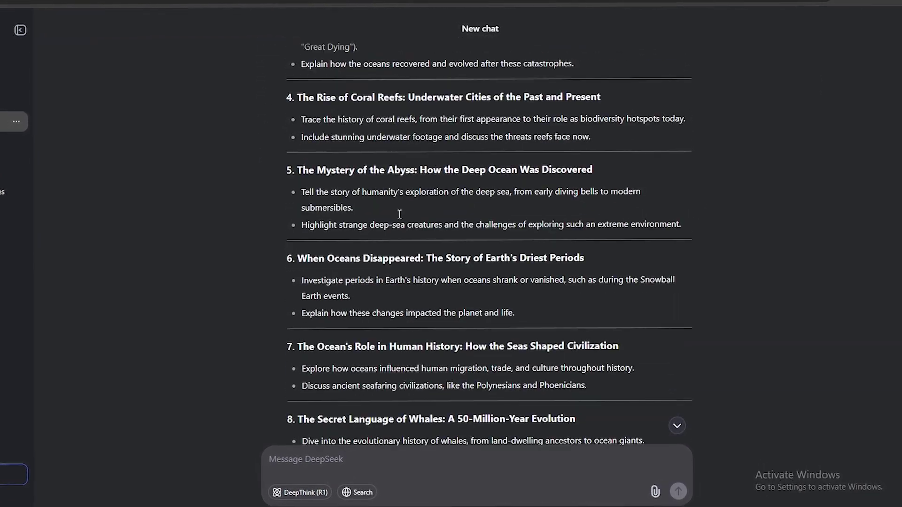
{"action": "scroll", "coordinate": [400, 218], "scroll_direction": "up", "scroll_amount": 10}
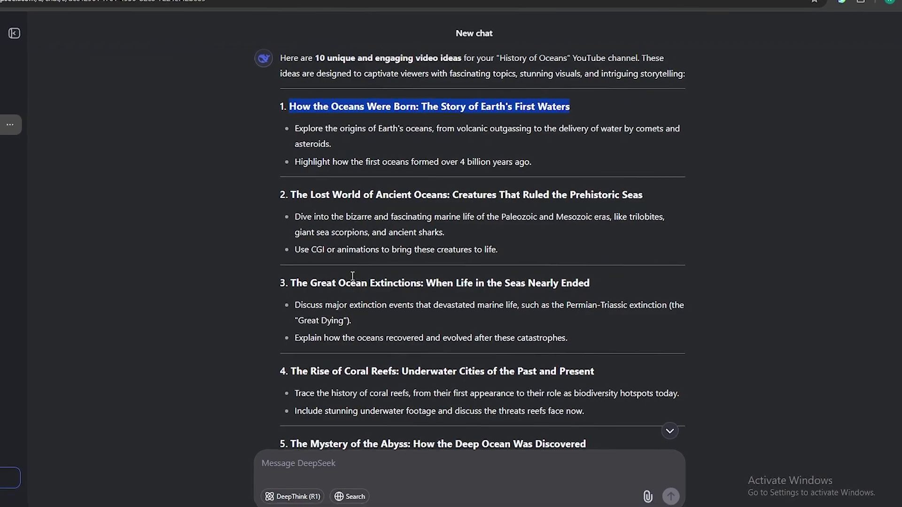
{"action": "scroll", "coordinate": [352, 281], "scroll_direction": "up", "scroll_amount": 1}
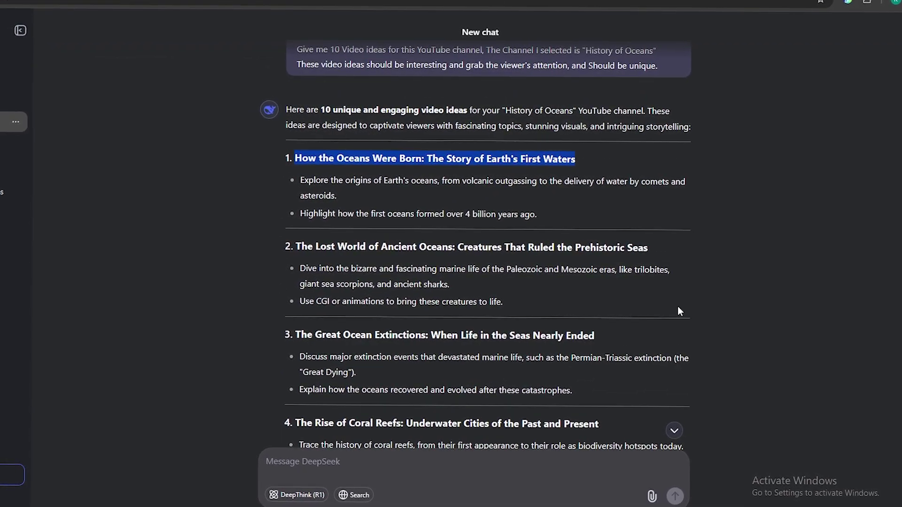
{"action": "scroll", "coordinate": [681, 313], "scroll_direction": "down", "scroll_amount": 4}
{"action": "scroll", "coordinate": [683, 315], "scroll_direction": "down", "scroll_amount": 6}
{"action": "scroll", "coordinate": [681, 315], "scroll_direction": "up", "scroll_amount": 7}
{"action": "scroll", "coordinate": [681, 311], "scroll_direction": "up", "scroll_amount": 2}
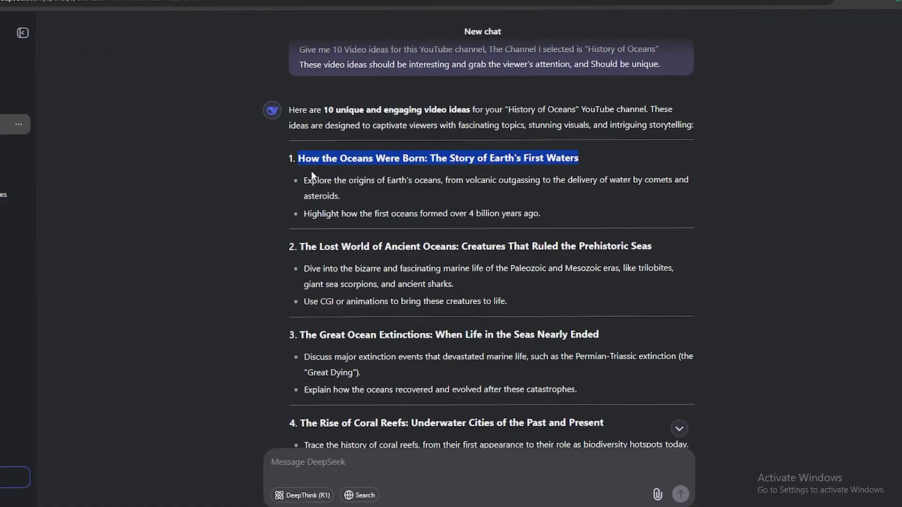
Step: Request a natural-sounding, documentary-style script of 4 to 5 minutes for "How the Oceans Were Born: The Story of Earth's First Waters"
{"action": "left_click_drag", "start_coordinate": [300, 154], "coordinate": [311, 175]}
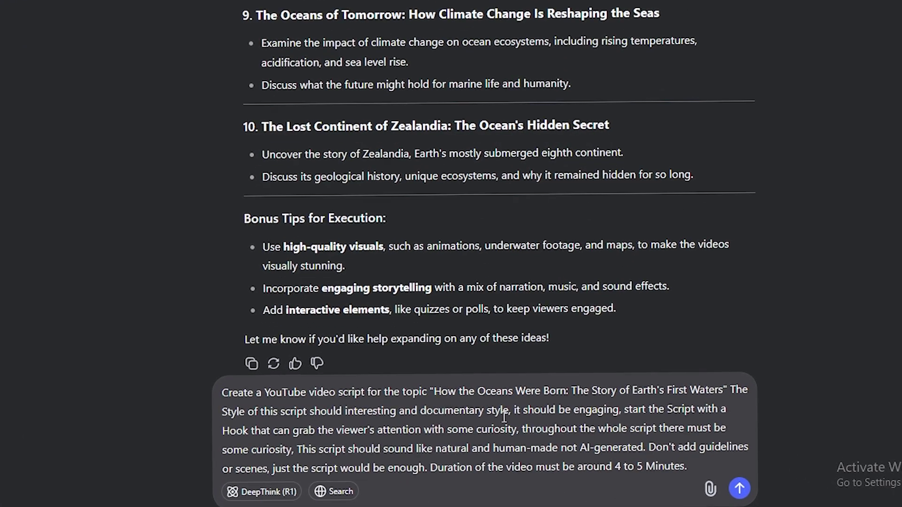
{"action": "left_click_drag", "start_coordinate": [436, 393], "coordinate": [687, 393]}
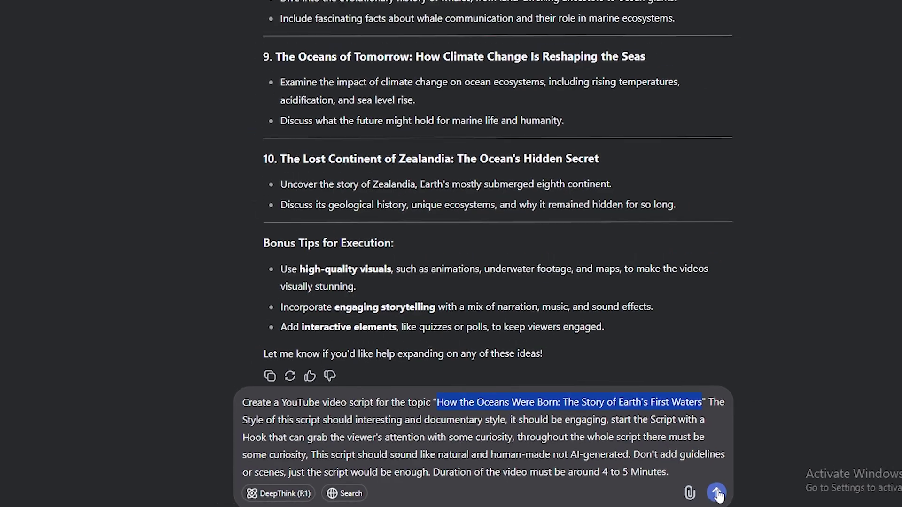
{"action": "key", "text": "Return"}
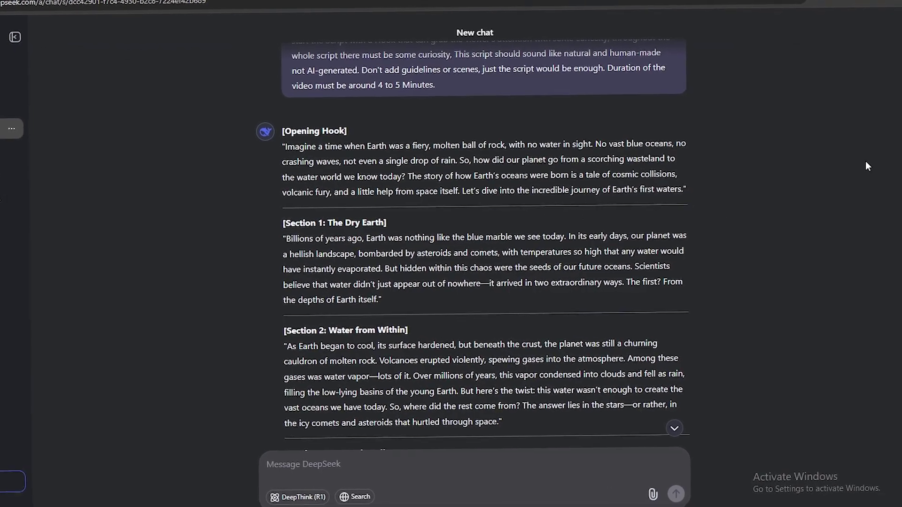
Step: Read through the generated script from the opening hook to the outro
{"action": "scroll", "coordinate": [468, 324], "scroll_direction": "down", "scroll_amount": 3}
{"action": "scroll", "coordinate": [467, 324], "scroll_direction": "up", "scroll_amount": 3}
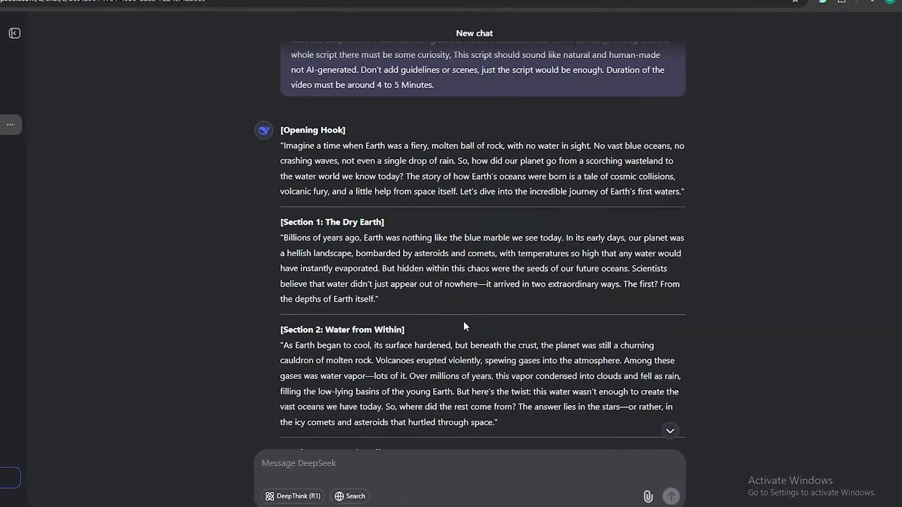
{"action": "left_click_drag", "start_coordinate": [283, 146], "coordinate": [432, 160]}
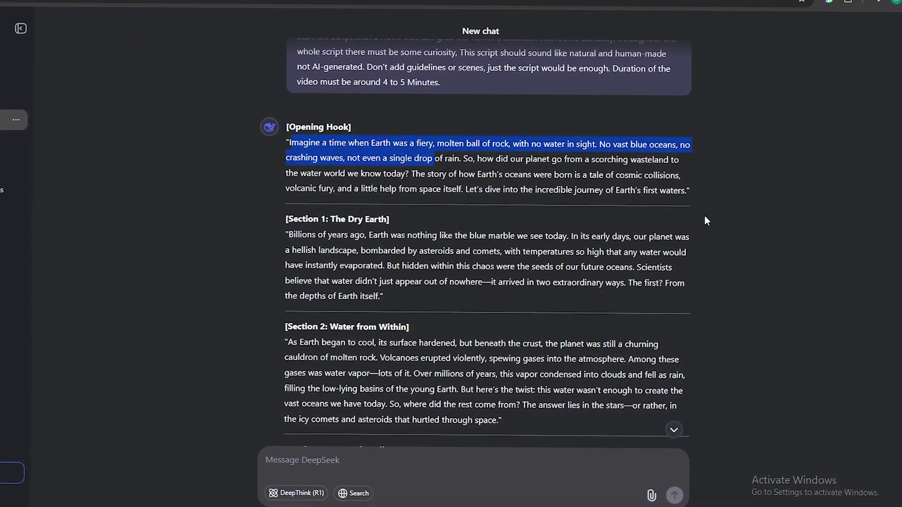
{"action": "scroll", "coordinate": [521, 260], "scroll_direction": "down", "scroll_amount": 10}
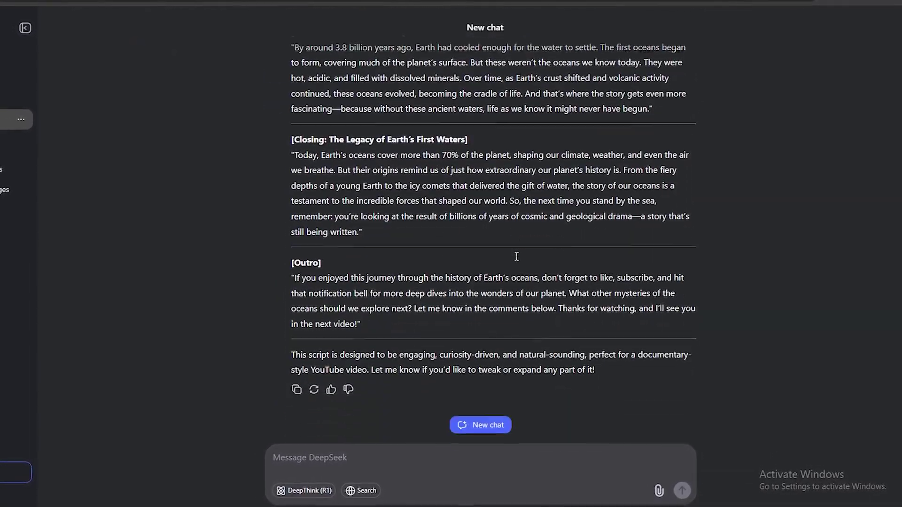
{"action": "scroll", "coordinate": [451, 267], "scroll_direction": "up", "scroll_amount": 4}
{"action": "scroll", "coordinate": [451, 268], "scroll_direction": "up", "scroll_amount": 5}
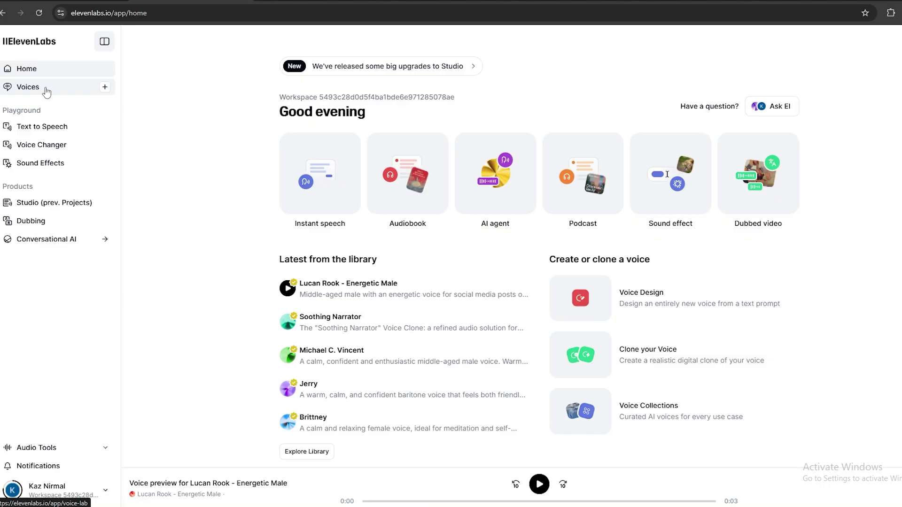
Step: Browse the ElevenLabs voice library's Social Media and Entertainment & TV categories
{"action": "left_click", "coordinate": [44, 89]}
{"action": "left_click", "coordinate": [232, 43]}
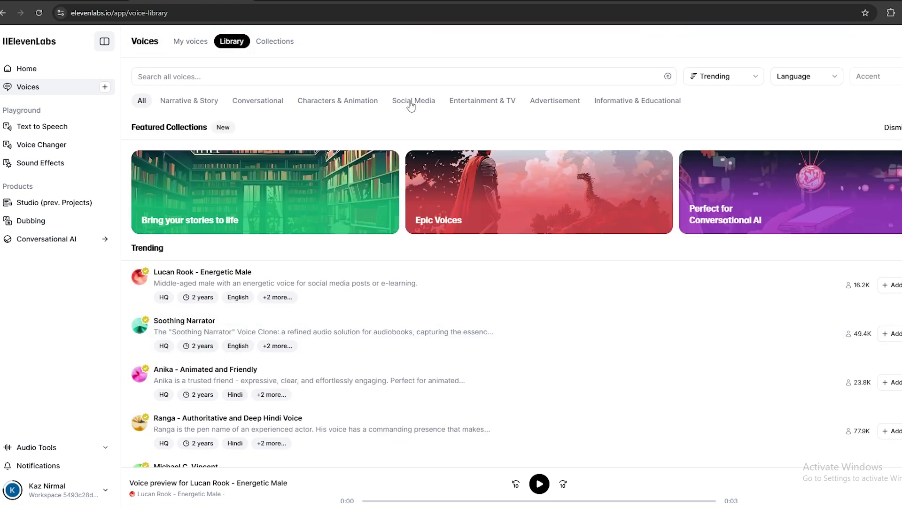
{"action": "left_click", "coordinate": [414, 103]}
{"action": "left_click", "coordinate": [463, 103]}
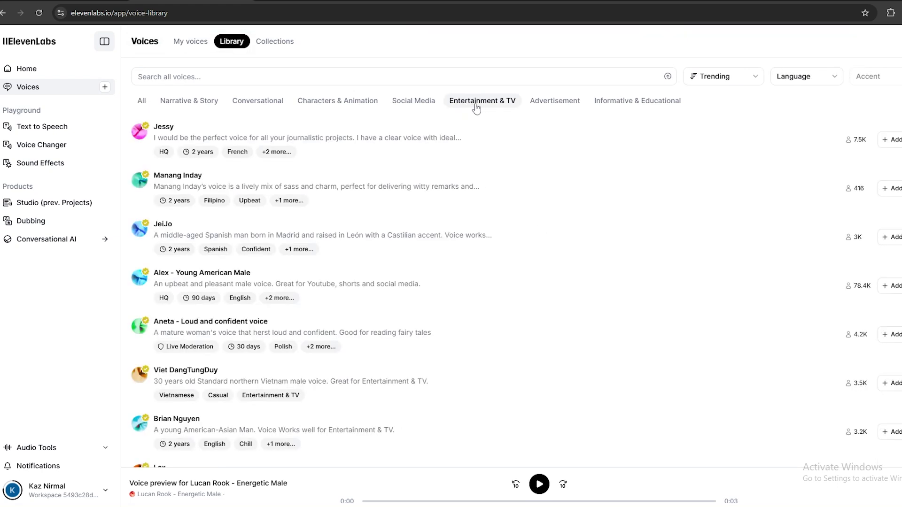
Step: Set the Text to Speech voice to Vincent Sparks - Deep American Voice
{"action": "left_click", "coordinate": [62, 133]}
{"action": "left_click", "coordinate": [809, 181]}
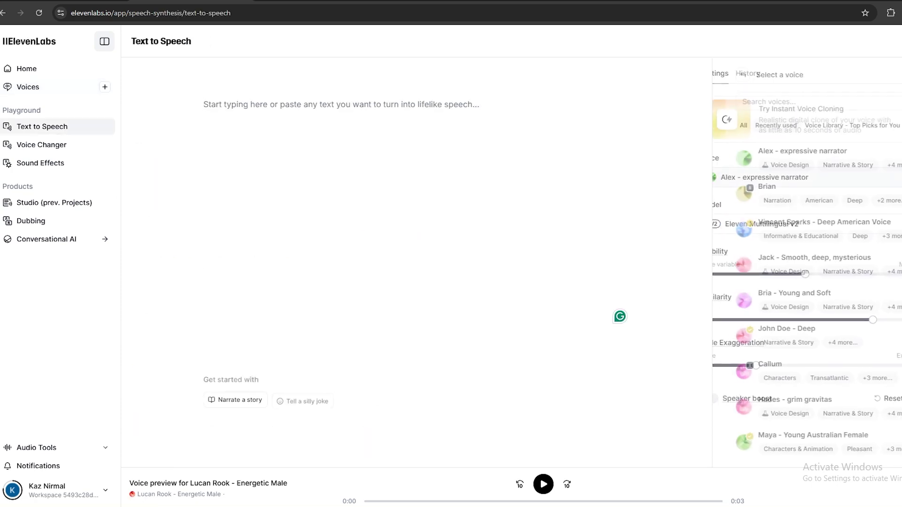
{"action": "left_click", "coordinate": [785, 227]}
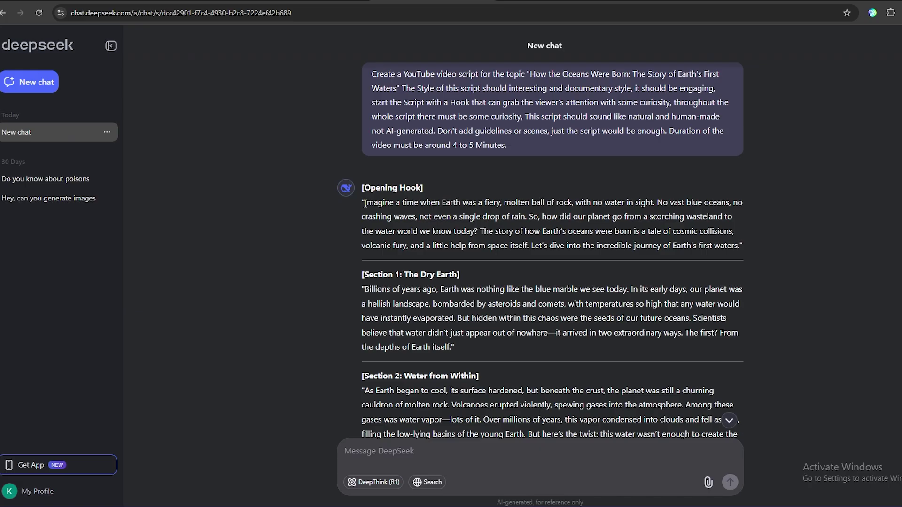
Step: Copy the script's Opening Hook paragraph from DeepSeek into the ElevenLabs Text to Speech text area
{"action": "left_click_drag", "start_coordinate": [363, 202], "coordinate": [741, 249]}
{"action": "key", "text": "ctrl+c"}
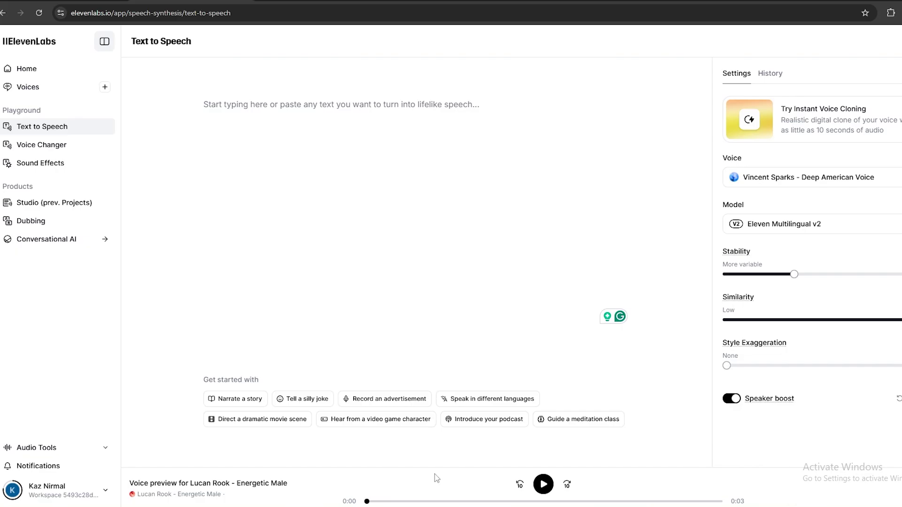
{"action": "left_click", "coordinate": [265, 113]}
{"action": "key", "text": "ctrl+v"}
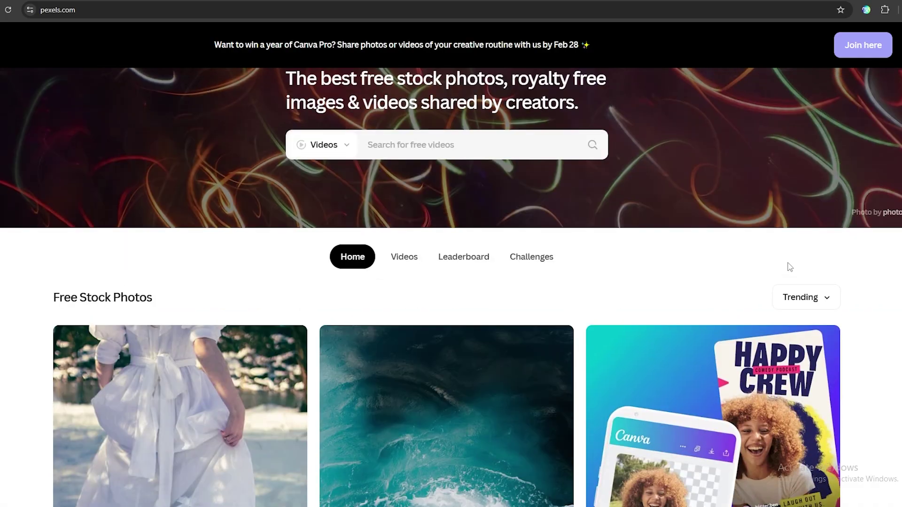
Step: Search Pexels for free "Ocean" videos
{"action": "scroll", "coordinate": [787, 263], "scroll_direction": "up", "scroll_amount": 1}
{"action": "left_click", "coordinate": [484, 180]}
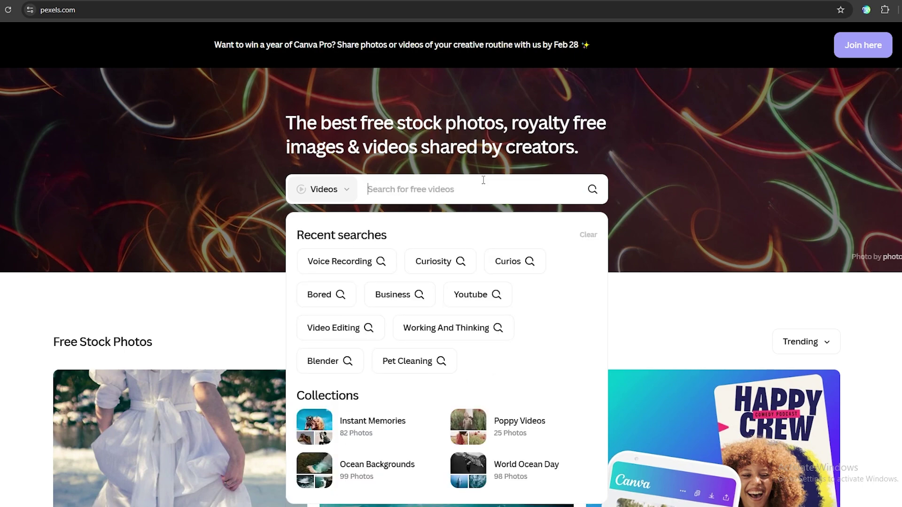
{"action": "key", "text": "Return"}
{"action": "scroll", "coordinate": [191, 359], "scroll_direction": "down", "scroll_amount": 2}
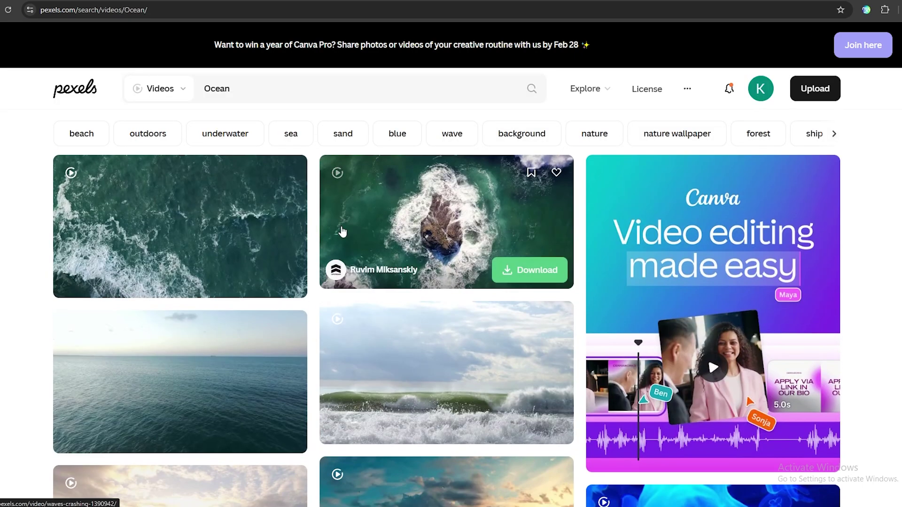
Step: Download the clips of the calm open sea, the waves around a rock and the dark swell at sunset
{"action": "left_click", "coordinate": [261, 434]}
{"action": "left_click", "coordinate": [582, 94]}
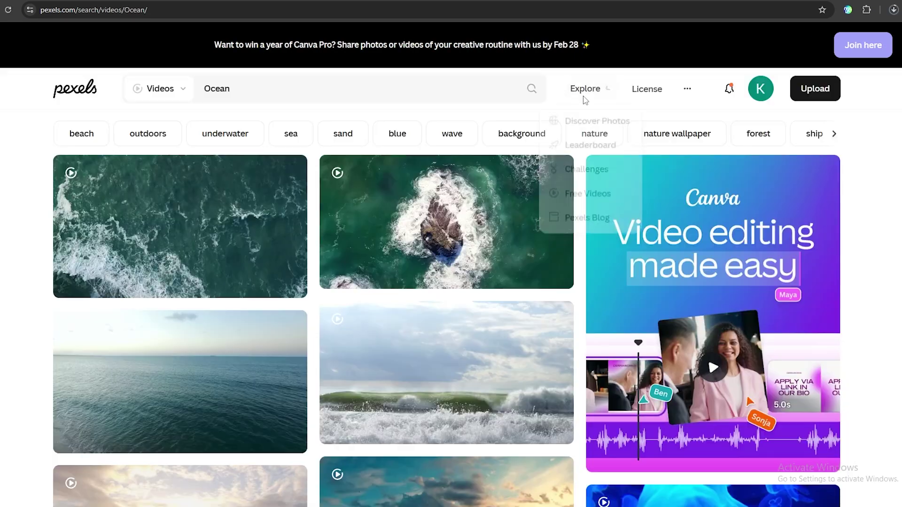
{"action": "left_click", "coordinate": [531, 270]}
{"action": "left_click", "coordinate": [582, 94]}
{"action": "scroll", "coordinate": [607, 279], "scroll_direction": "down", "scroll_amount": 4}
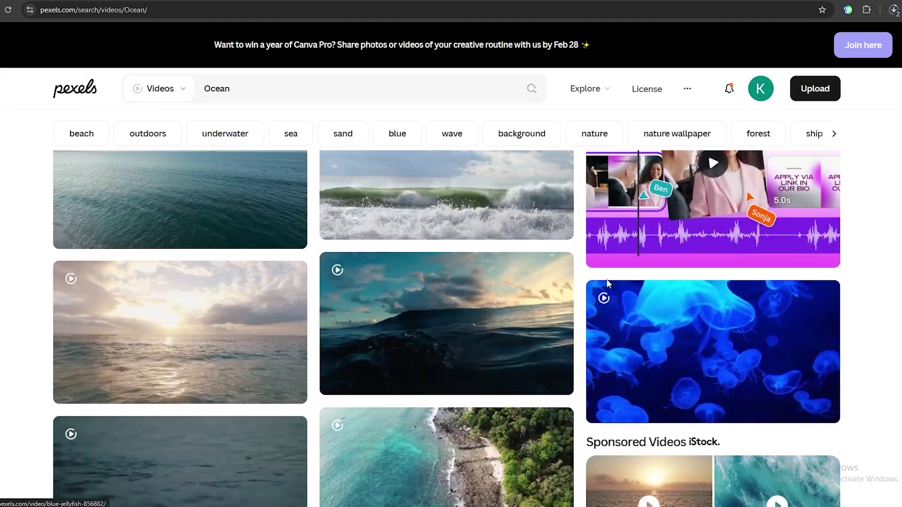
{"action": "left_click", "coordinate": [529, 377]}
{"action": "left_click", "coordinate": [583, 98]}
Step: Browse more ocean clips and replace the "Ocean" query with a new video search
{"action": "scroll", "coordinate": [704, 282], "scroll_direction": "down", "scroll_amount": 10}
{"action": "scroll", "coordinate": [736, 306], "scroll_direction": "down", "scroll_amount": 15}
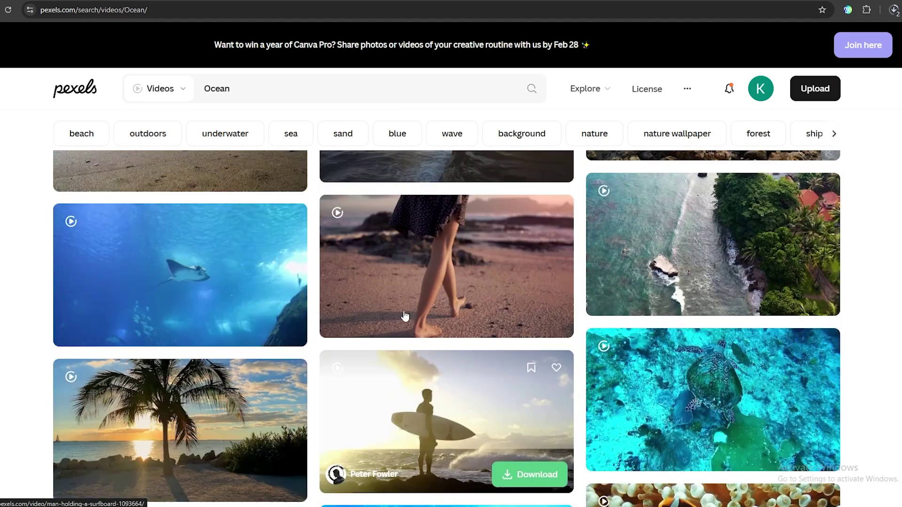
{"action": "double_click", "coordinate": [225, 79]}
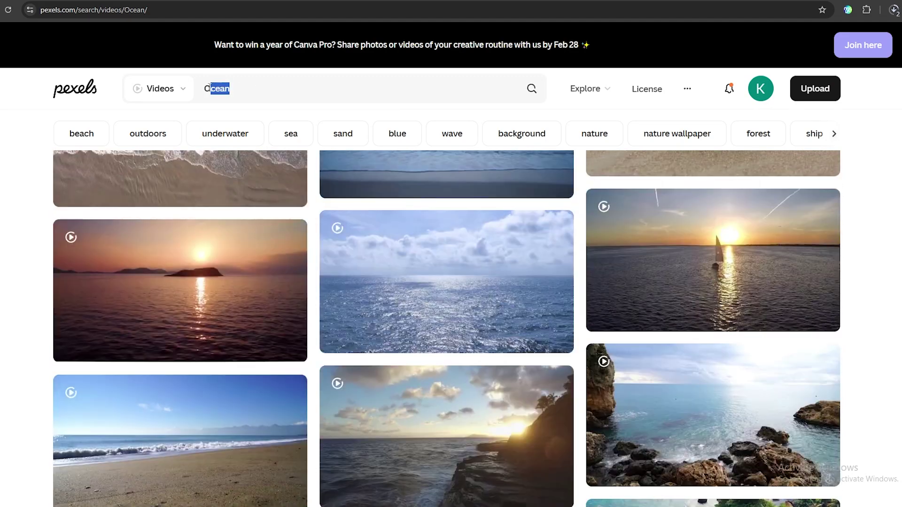
{"action": "key", "text": "Return"}
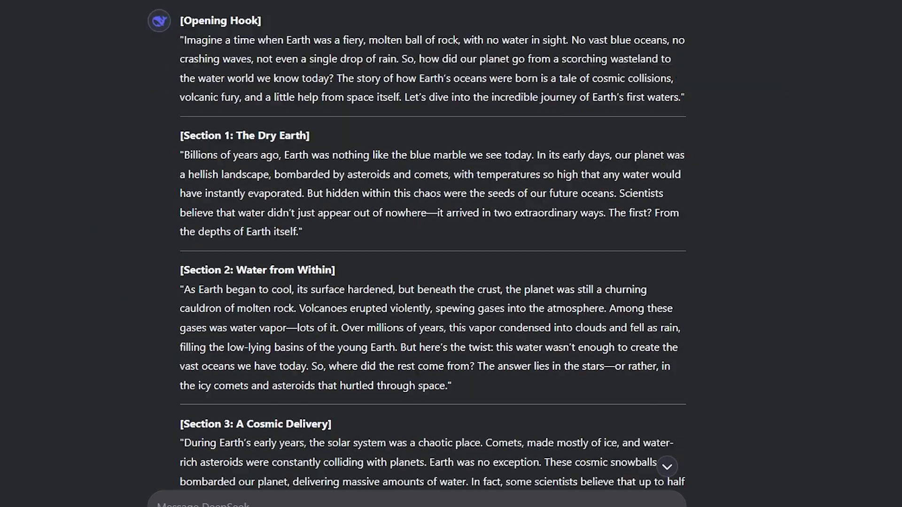
Step: Review the ocean script's sections in DeepSeek and highlight the start of the "The Dry Earth" section
{"action": "scroll", "coordinate": [432, 235], "scroll_direction": "up", "scroll_amount": 2}
{"action": "scroll", "coordinate": [432, 235], "scroll_direction": "down", "scroll_amount": 2}
{"action": "scroll", "coordinate": [432, 244], "scroll_direction": "down", "scroll_amount": 7}
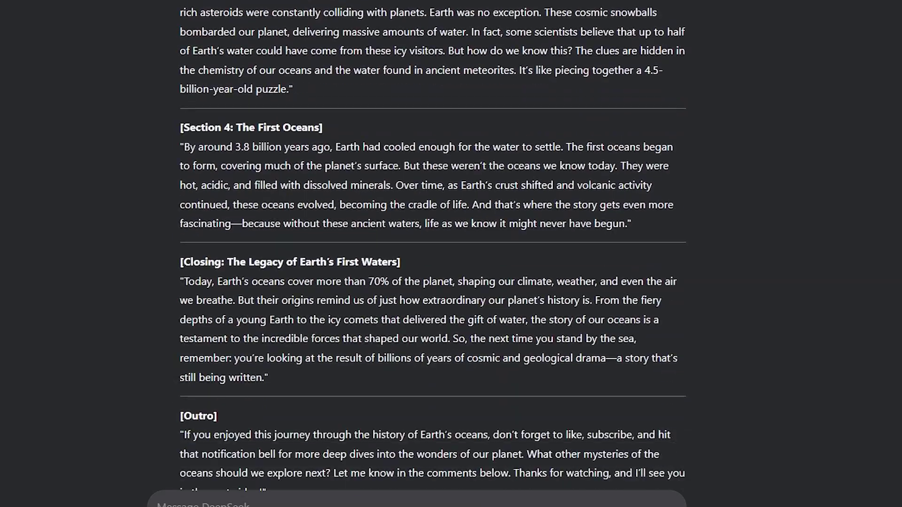
{"action": "scroll", "coordinate": [432, 244], "scroll_direction": "up", "scroll_amount": 3}
{"action": "scroll", "coordinate": [432, 244], "scroll_direction": "up", "scroll_amount": 9}
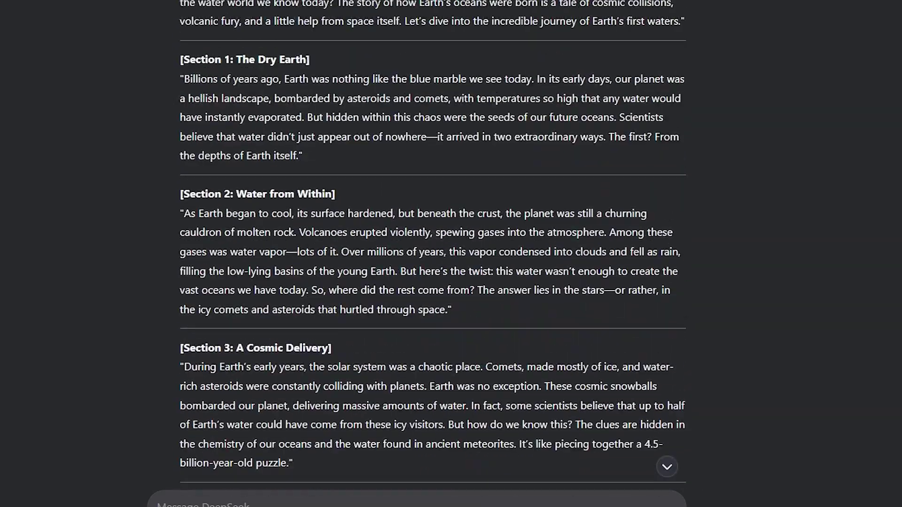
{"action": "left_click_drag", "start_coordinate": [185, 85], "coordinate": [668, 85]}
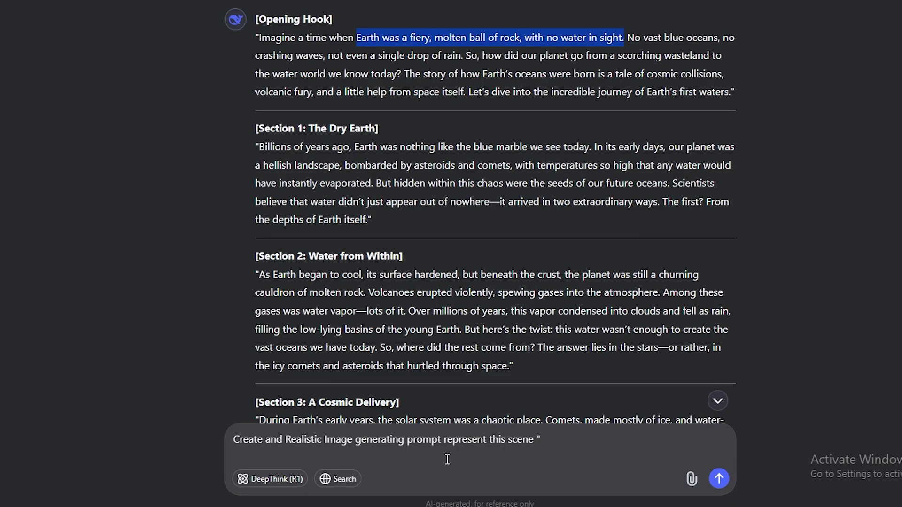
Step: Request a realistic image-generating prompt for the scene "Earth was a fiery, molten ball of rock, with no water in sight."
{"action": "left_click", "coordinate": [546, 439]}
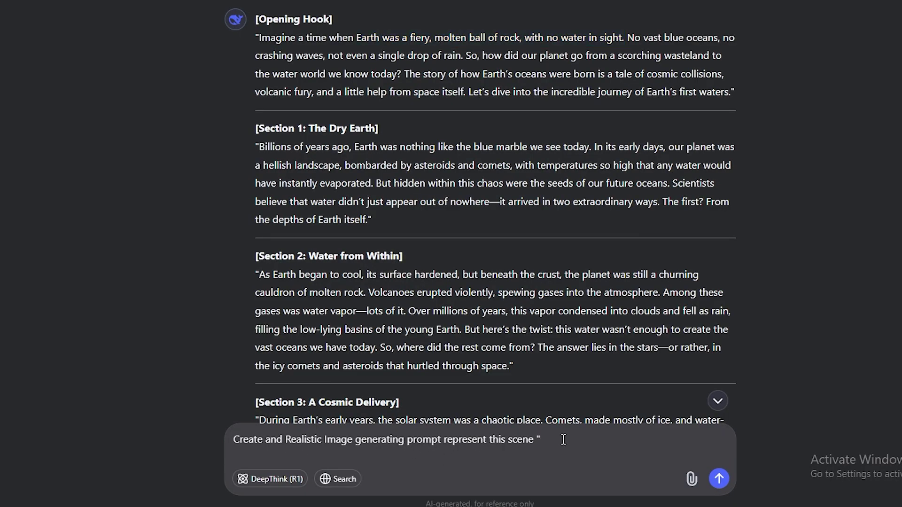
{"action": "type", "text": "Earth was a fiery, molten ball of rock, with no water in sight."}
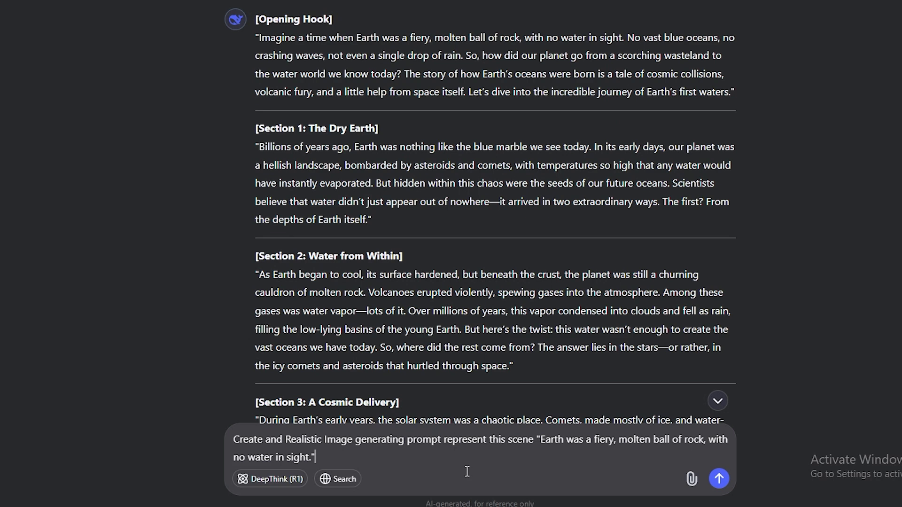
{"action": "scroll", "coordinate": [467, 471], "scroll_direction": "down", "scroll_amount": 3}
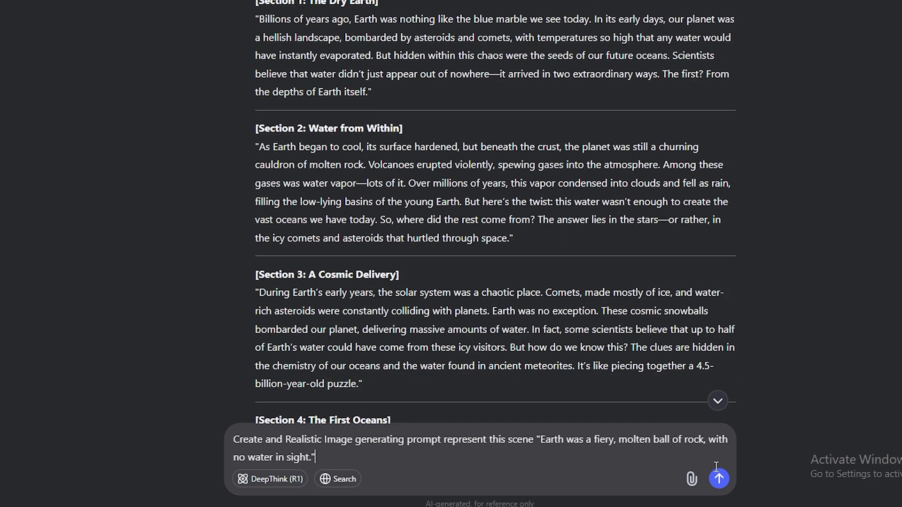
{"action": "left_click", "coordinate": [719, 478]}
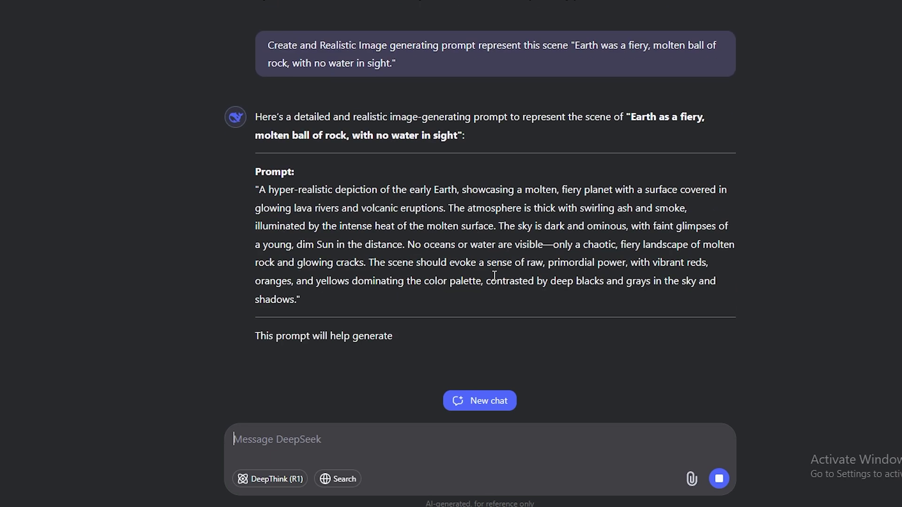
Step: Copy the full text of the generated image prompt describing the molten early Earth
{"action": "left_click_drag", "start_coordinate": [258, 170], "coordinate": [300, 280]}
{"action": "right_click", "coordinate": [301, 281]}
{"action": "left_click", "coordinate": [306, 301]}
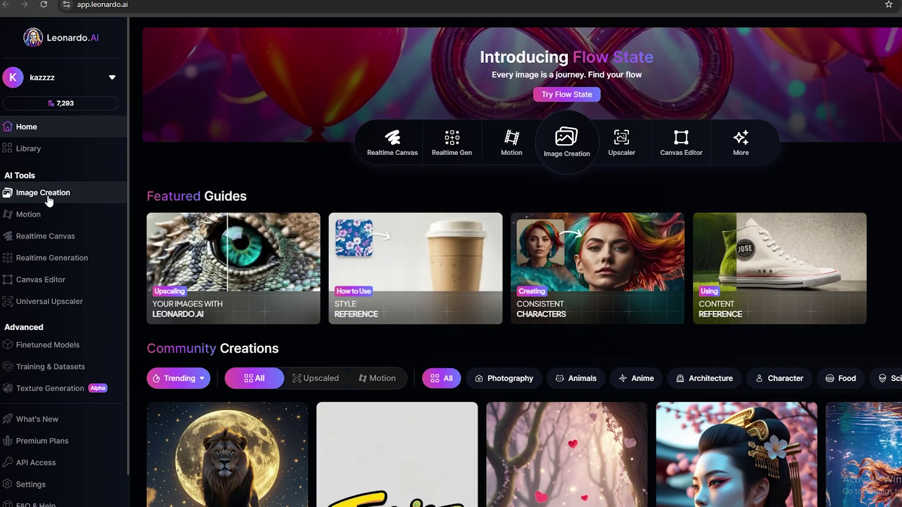
Step: Generate two 16:9 images in Leonardo.Ai from the copied molten early Earth prompt, using the Phoenix 1.0 model
{"action": "left_click", "coordinate": [47, 194]}
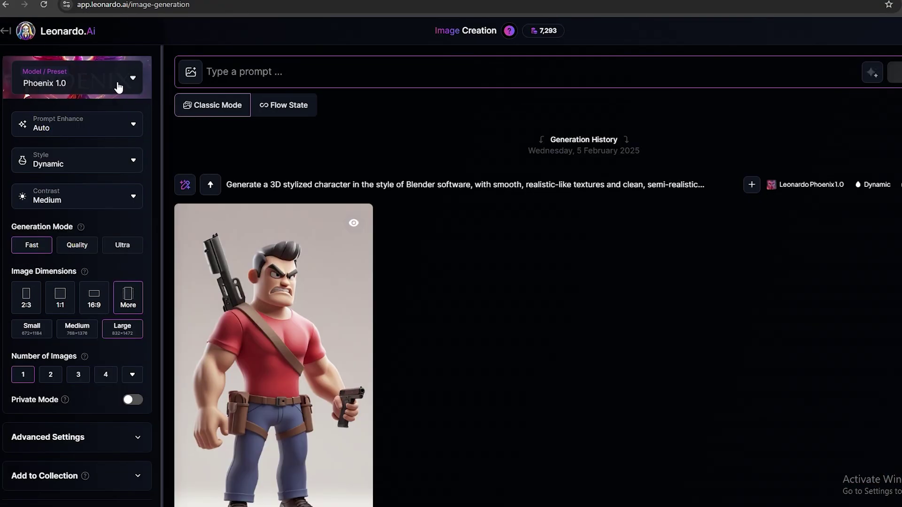
{"action": "left_click", "coordinate": [110, 88]}
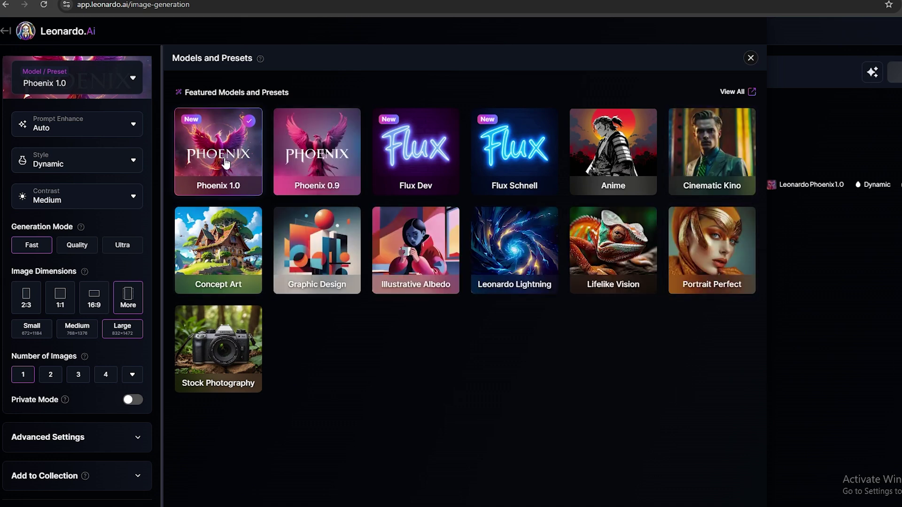
{"action": "left_click", "coordinate": [237, 170]}
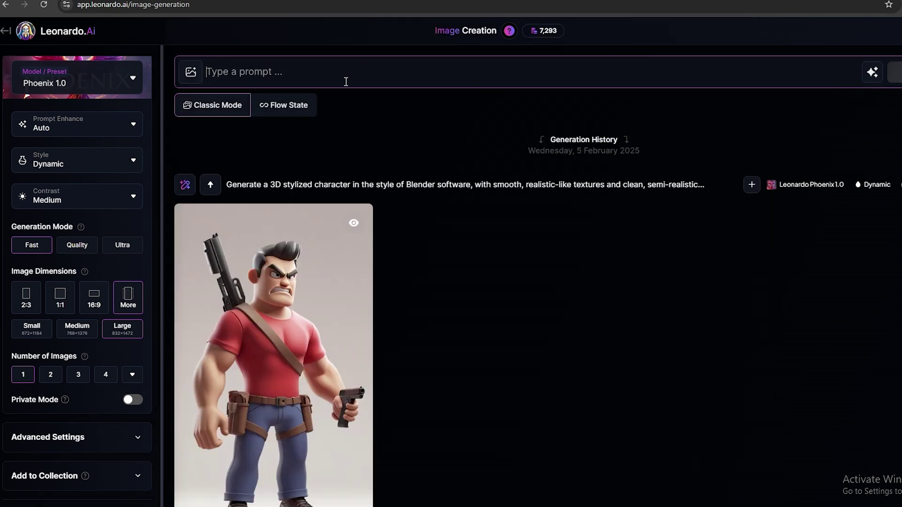
{"action": "left_click", "coordinate": [94, 305]}
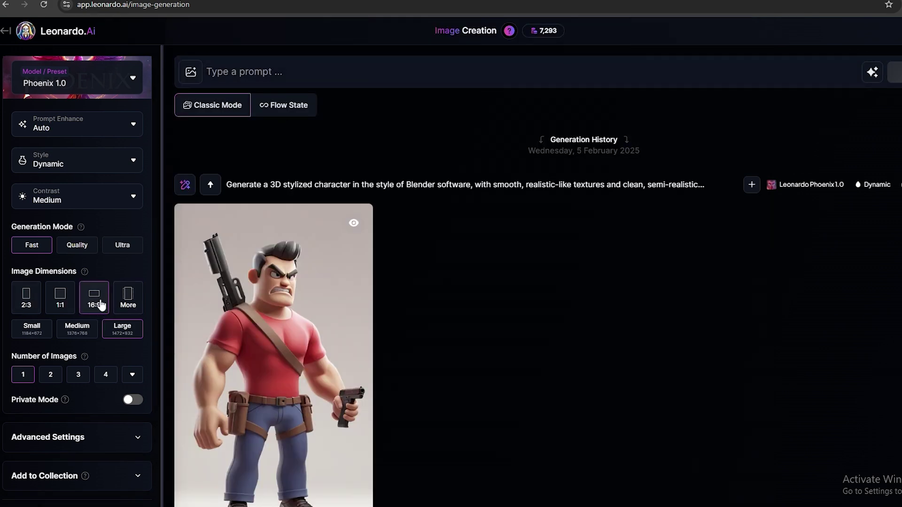
{"action": "left_click", "coordinate": [46, 379]}
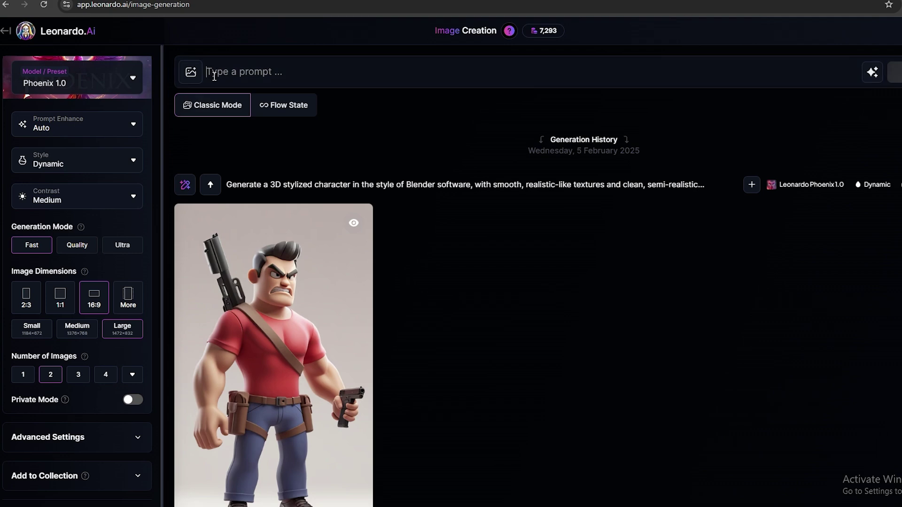
{"action": "key", "text": "ctrl+v"}
{"action": "key", "text": "Return"}
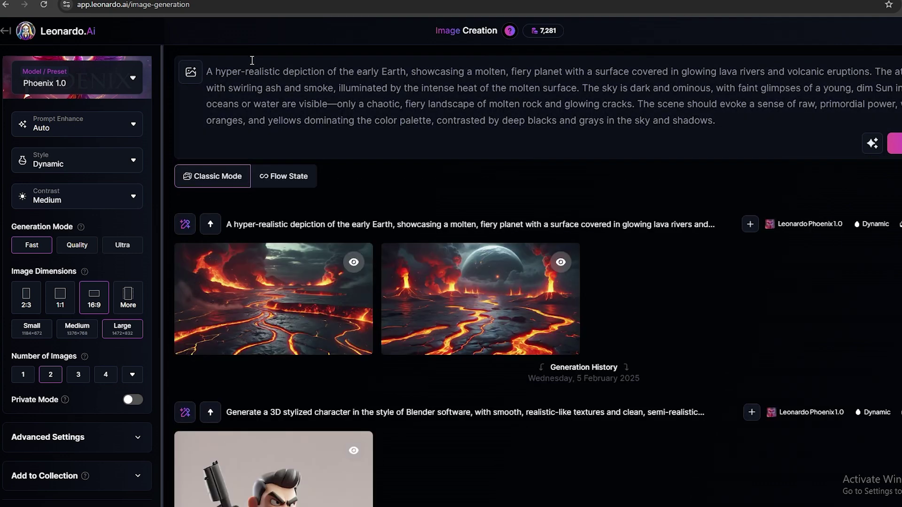
Step: Switch the model to Cinematic Kino and generate two more images from the same early Earth prompt
{"action": "left_click", "coordinate": [77, 77]}
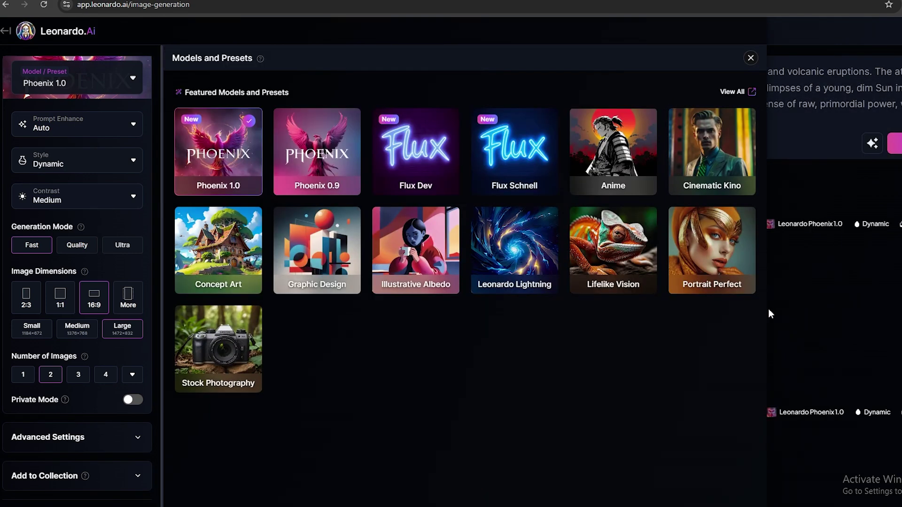
{"action": "left_click", "coordinate": [703, 141]}
{"action": "key", "text": "Return"}
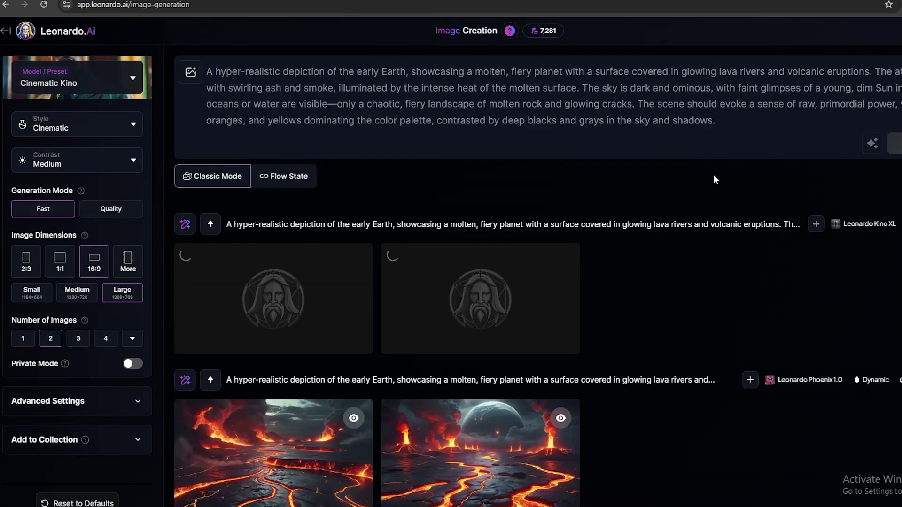
Step: Examine the generated lava images from both models at full size
{"action": "scroll", "coordinate": [713, 177], "scroll_direction": "down", "scroll_amount": 4}
{"action": "left_click", "coordinate": [520, 235]}
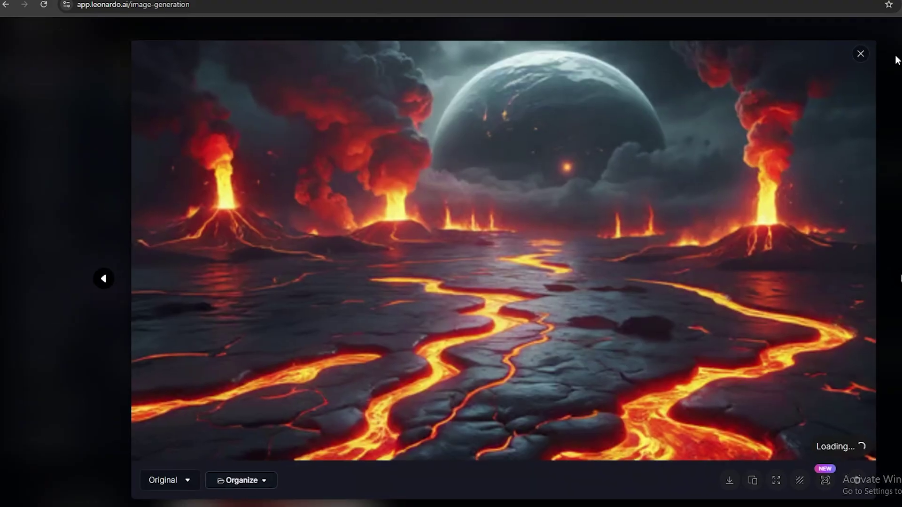
{"action": "left_click", "coordinate": [860, 55]}
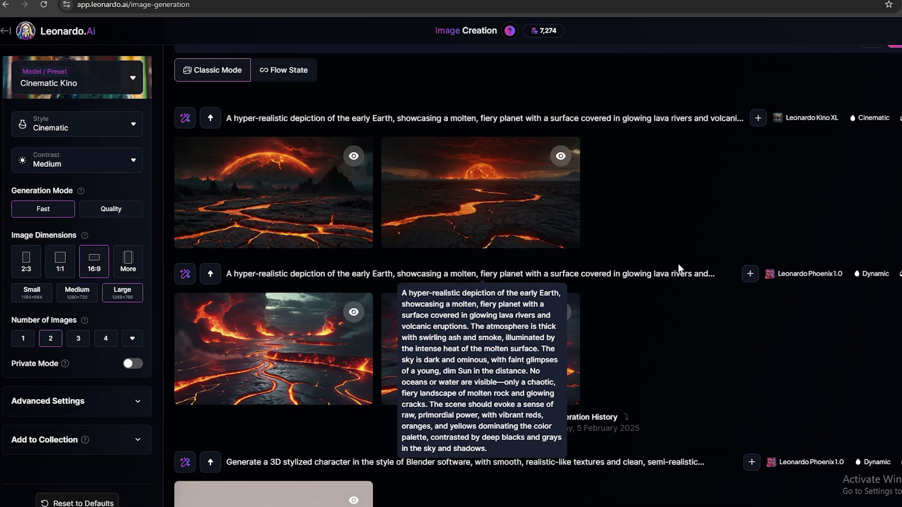
{"action": "left_click", "coordinate": [478, 183]}
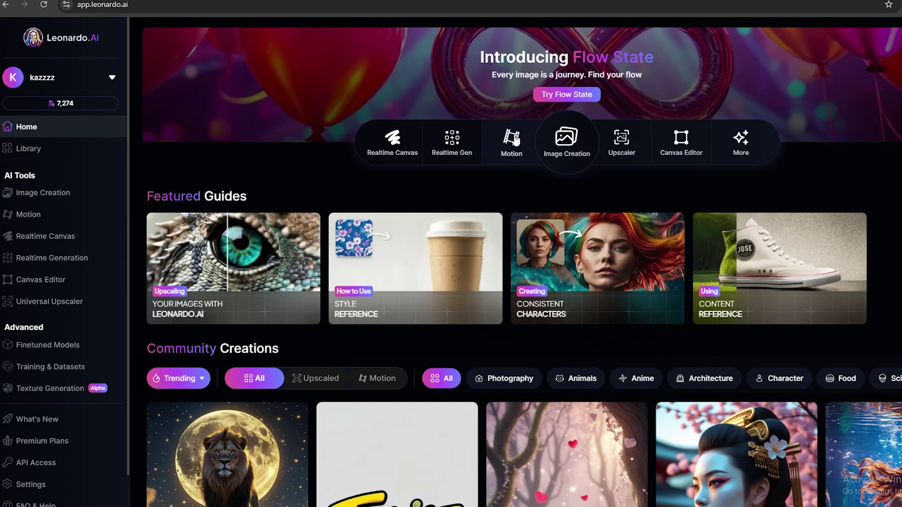
Step: Start a Motion generation and choose the glowing-planet lava image from your own generations as the source image
{"action": "left_click", "coordinate": [514, 138]}
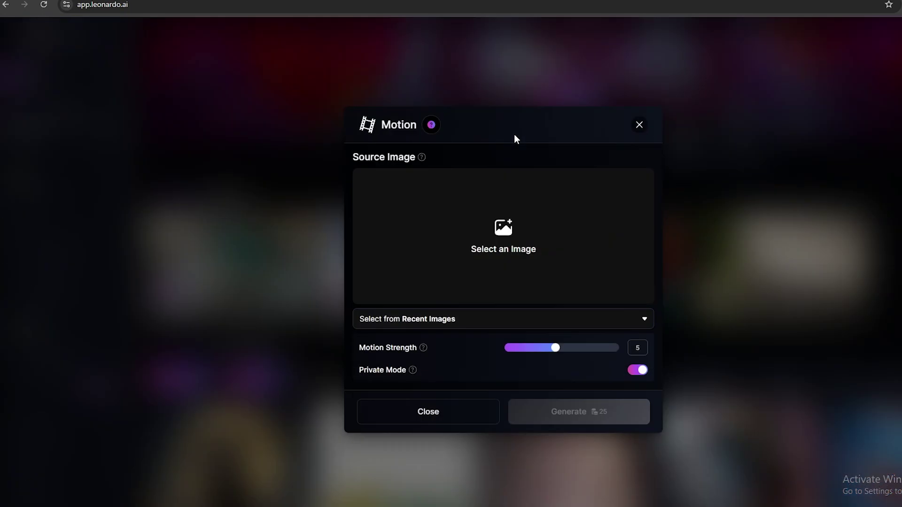
{"action": "left_click", "coordinate": [498, 233]}
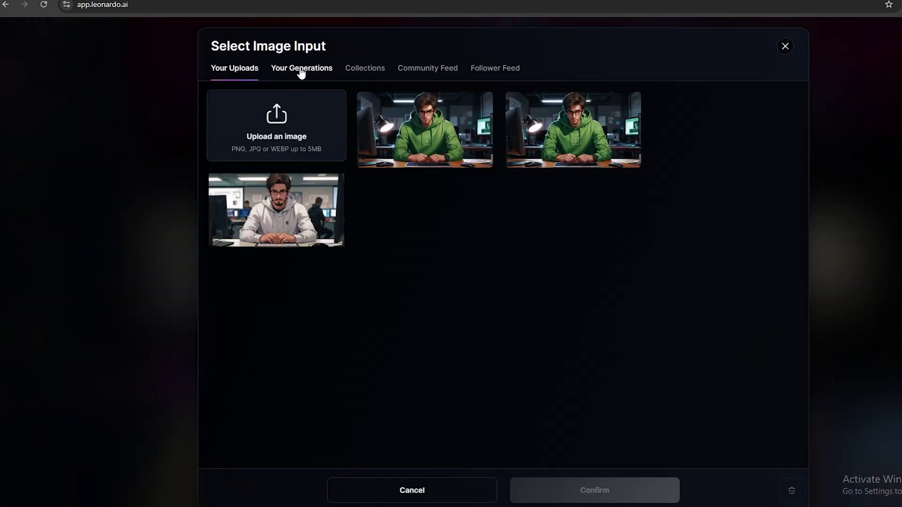
{"action": "left_click", "coordinate": [301, 71]}
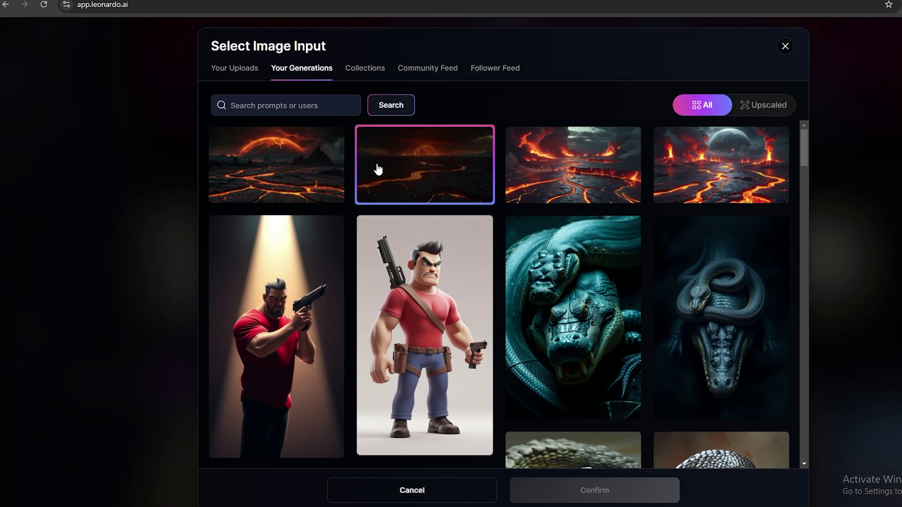
{"action": "left_click", "coordinate": [316, 172]}
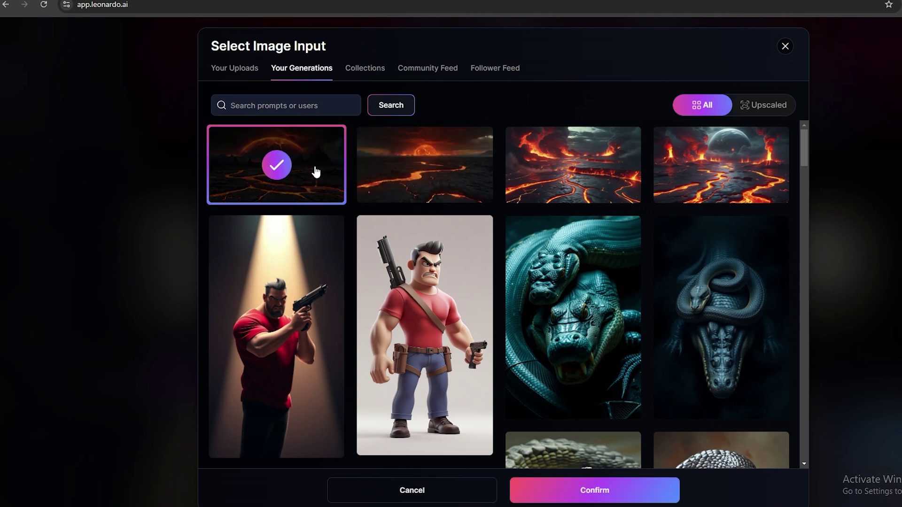
{"action": "left_click", "coordinate": [603, 489]}
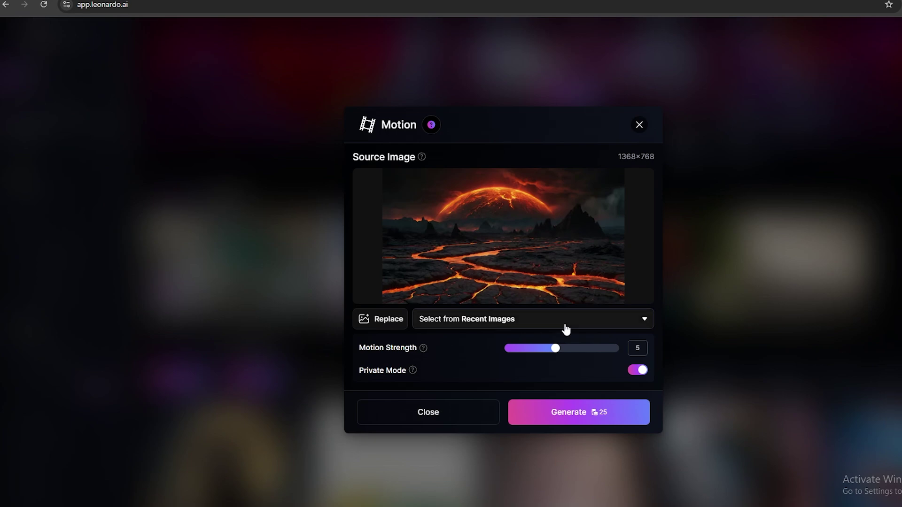
Step: Set the motion strength to 10, generate the animated clip and open it in the image generation history
{"action": "left_click_drag", "start_coordinate": [555, 349], "coordinate": [618, 349]}
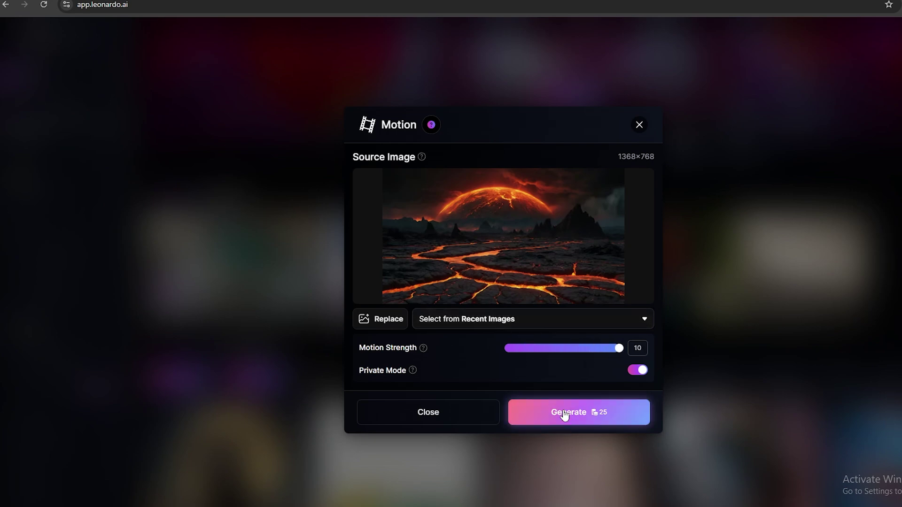
{"action": "left_click", "coordinate": [561, 413]}
{"action": "left_click", "coordinate": [68, 195]}
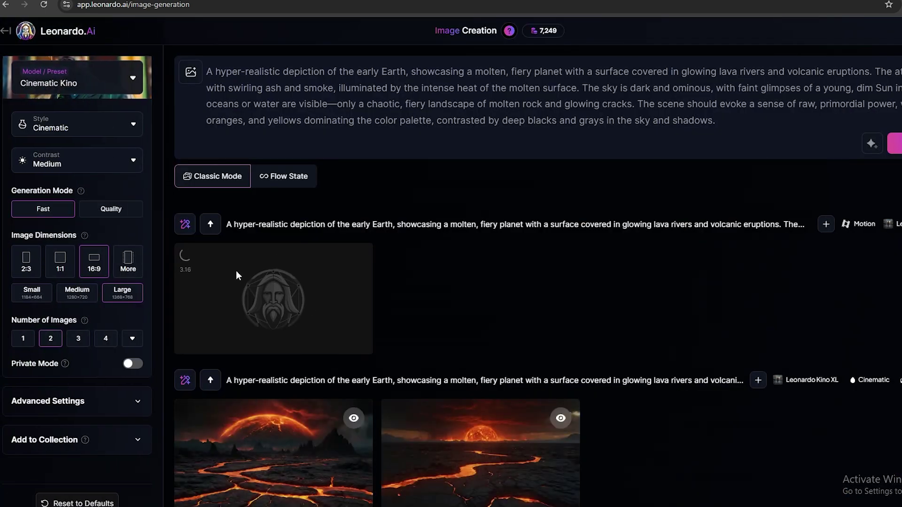
{"action": "left_click", "coordinate": [284, 280]}
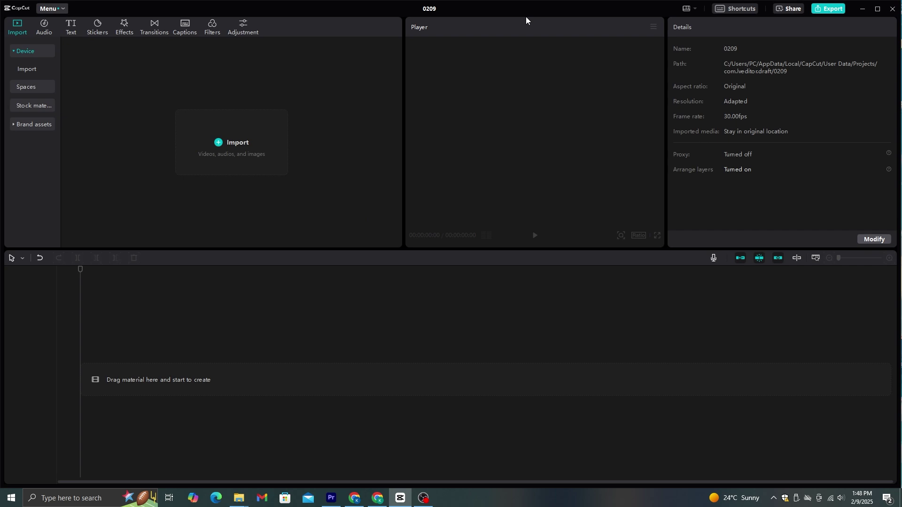
Step: Switch to CapCut and set the project's aspect ratio to 16:9 in its settings
{"action": "left_click", "coordinate": [885, 241]}
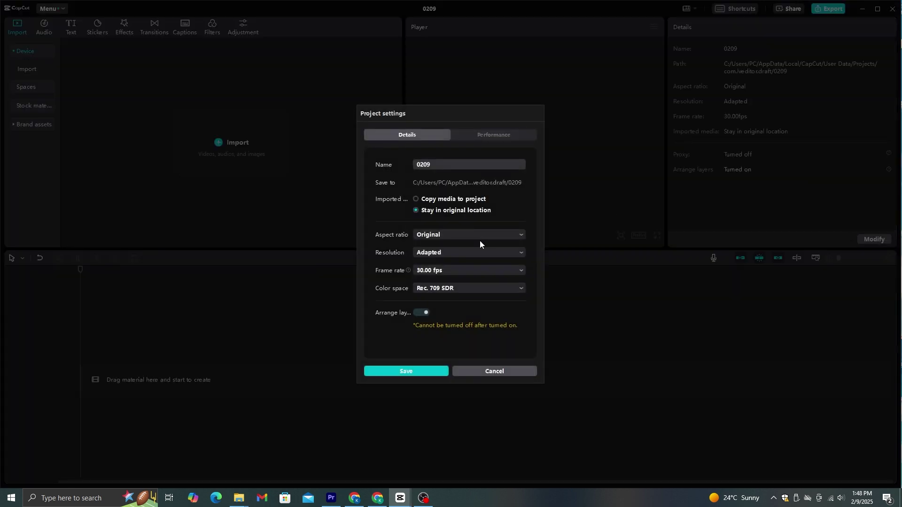
{"action": "left_click", "coordinate": [463, 236]}
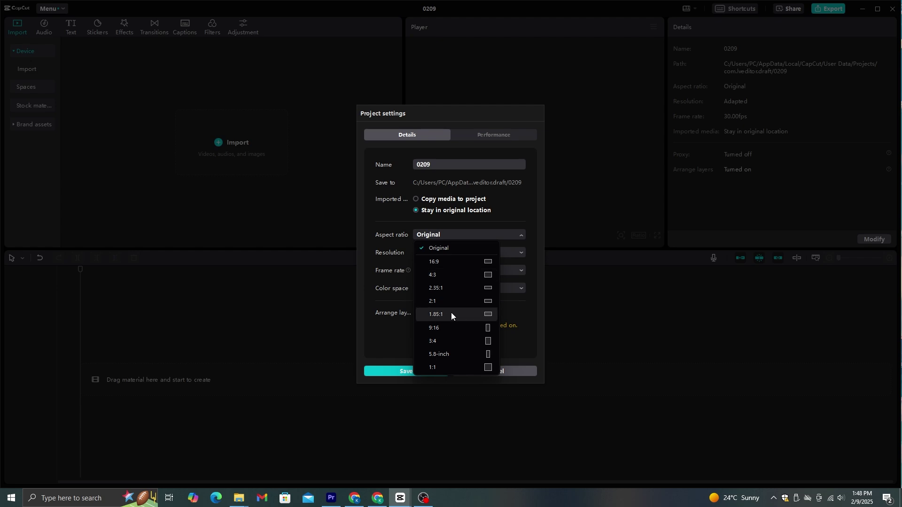
{"action": "left_click", "coordinate": [466, 264]}
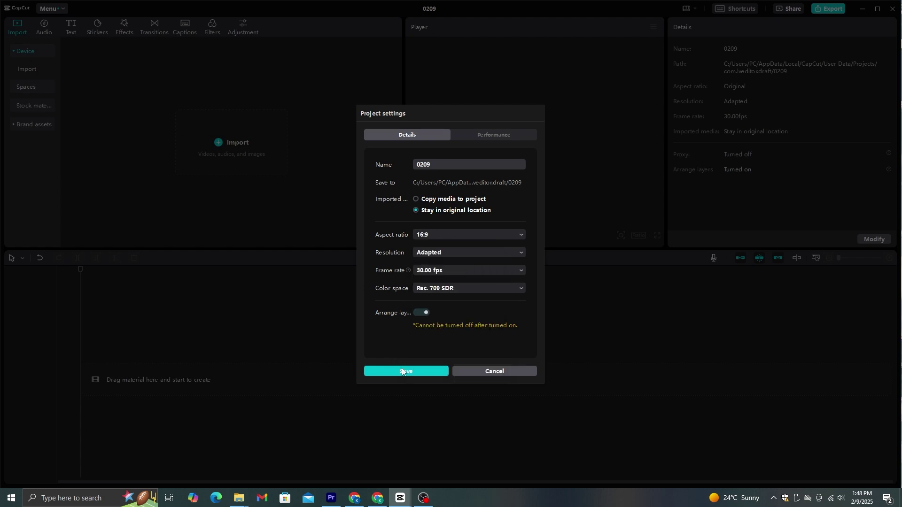
{"action": "left_click", "coordinate": [405, 371]}
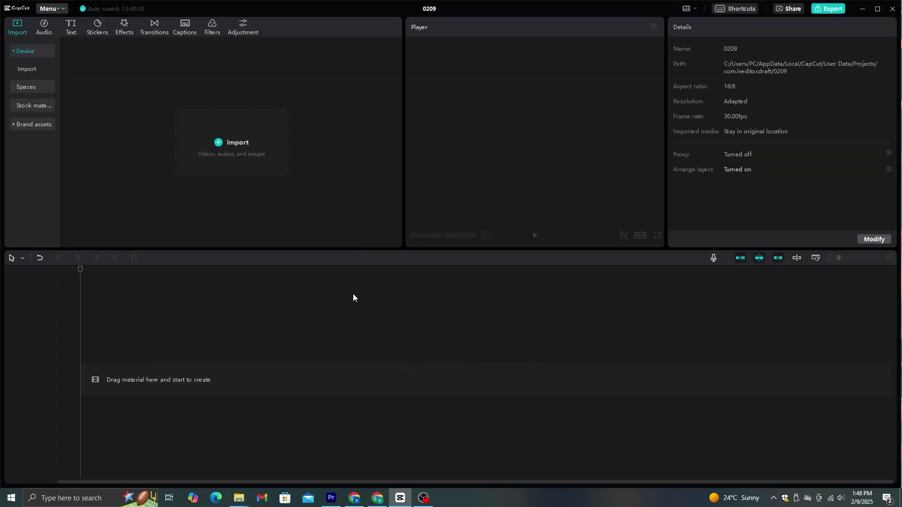
Step: Import all the video clips and the voiceover from the Desktop's History folder into the project
{"action": "left_click", "coordinate": [209, 145]}
{"action": "left_click", "coordinate": [39, 126]}
{"action": "scroll", "coordinate": [237, 176], "scroll_direction": "up", "scroll_amount": 2}
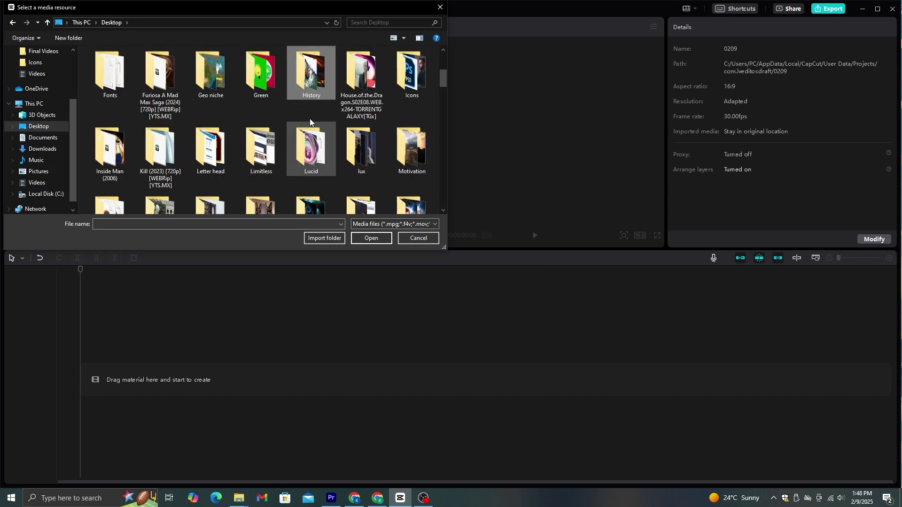
{"action": "double_click", "coordinate": [308, 93]}
{"action": "left_click_drag", "start_coordinate": [413, 150], "coordinate": [89, 51]}
{"action": "left_click", "coordinate": [367, 238]}
Step: Place the ElevenLabs voiceover at the start of the timeline and cut out its silent pauses
{"action": "left_click_drag", "start_coordinate": [158, 162], "coordinate": [160, 376]}
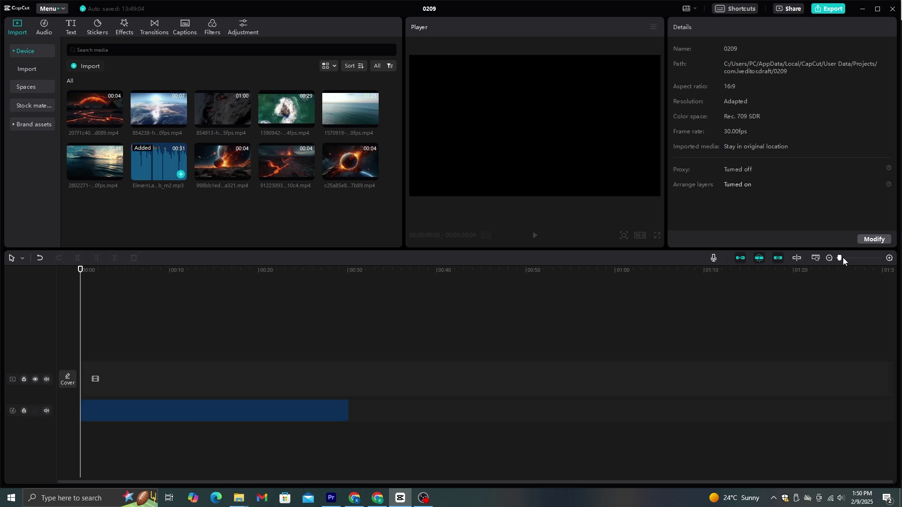
{"action": "left_click_drag", "start_coordinate": [841, 258], "coordinate": [851, 260]}
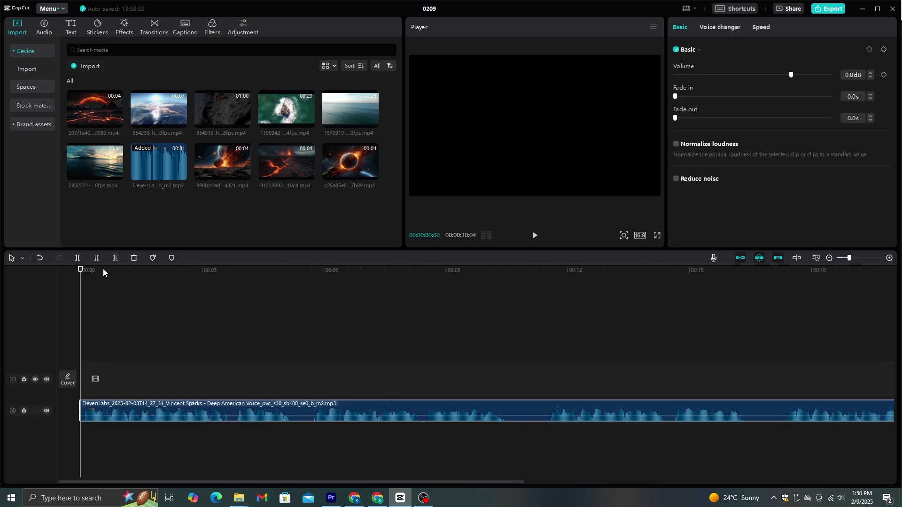
{"action": "left_click_drag", "start_coordinate": [81, 272], "coordinate": [510, 322]}
{"action": "left_click", "coordinate": [78, 258]}
{"action": "left_click", "coordinate": [538, 310]}
{"action": "left_click", "coordinate": [546, 291]}
{"action": "left_click", "coordinate": [77, 257]}
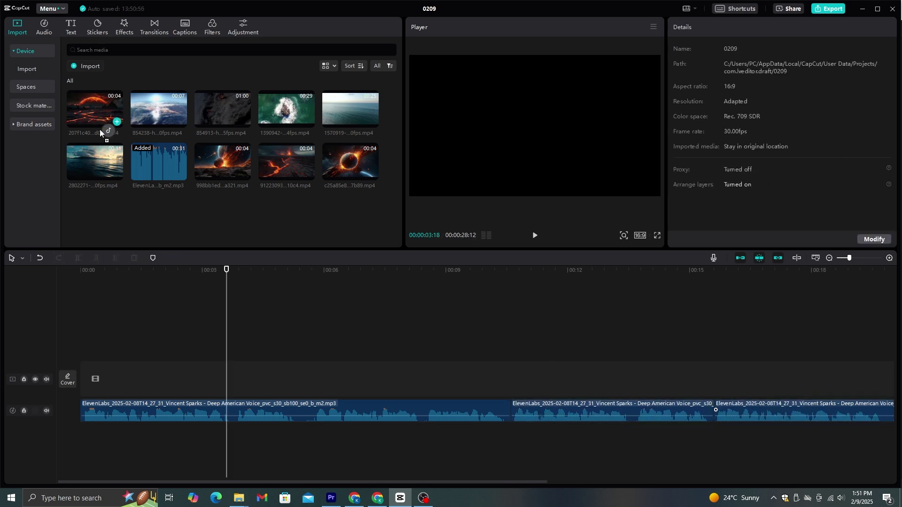
Step: Place the glowing-planet lava clip at the timeline start, preview it against the voiceover, and add the calm ocean clip after it
{"action": "left_click_drag", "start_coordinate": [100, 132], "coordinate": [84, 389]}
{"action": "left_click_drag", "start_coordinate": [216, 275], "coordinate": [74, 309]}
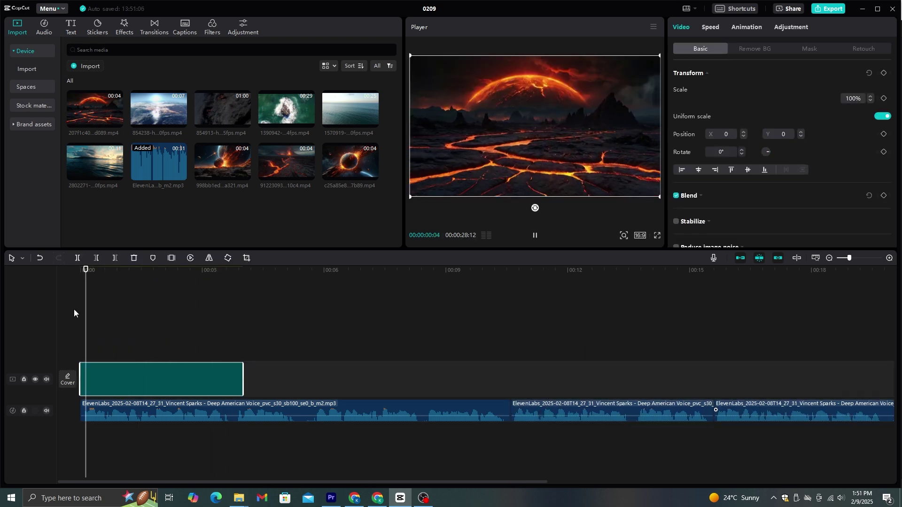
{"action": "key", "text": "space"}
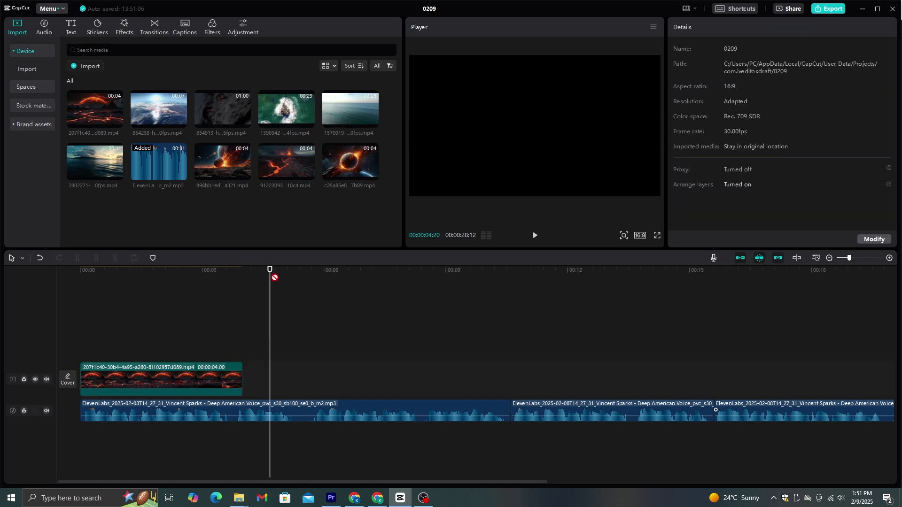
{"action": "left_click_drag", "start_coordinate": [350, 110], "coordinate": [235, 384]}
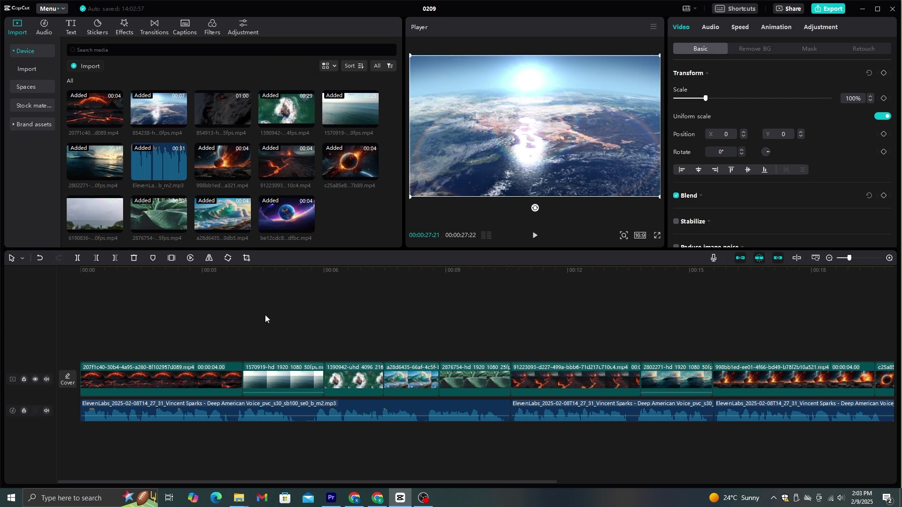
Step: Generate automatic English captions for the voiceover
{"action": "left_click_drag", "start_coordinate": [204, 272], "coordinate": [133, 303]}
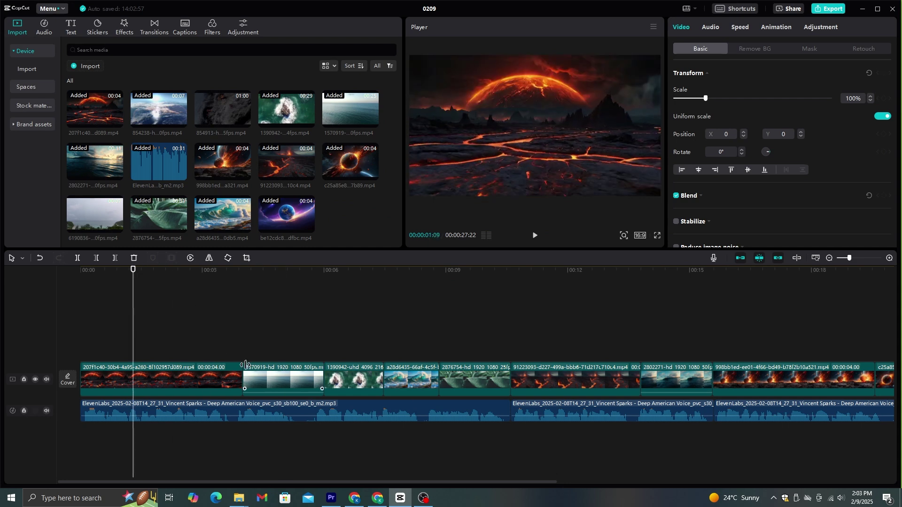
{"action": "left_click", "coordinate": [71, 29]}
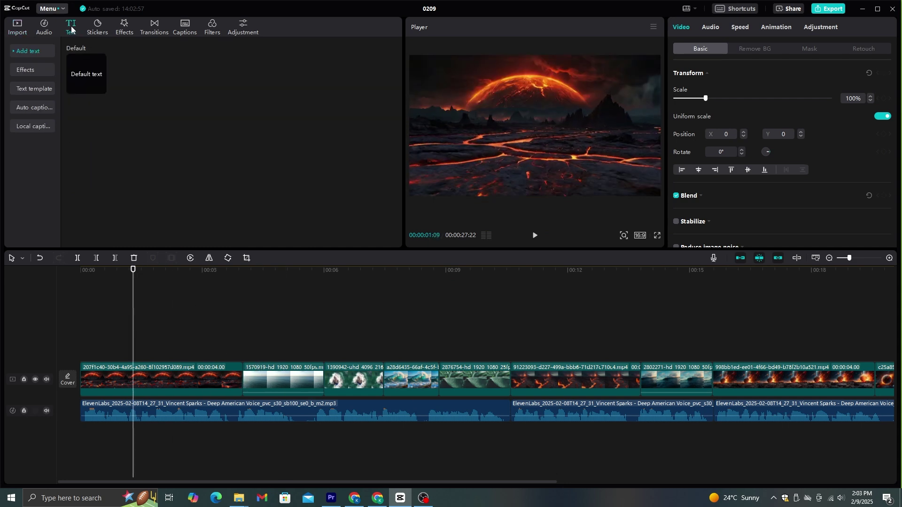
{"action": "left_click", "coordinate": [33, 106]}
{"action": "left_click", "coordinate": [381, 240]}
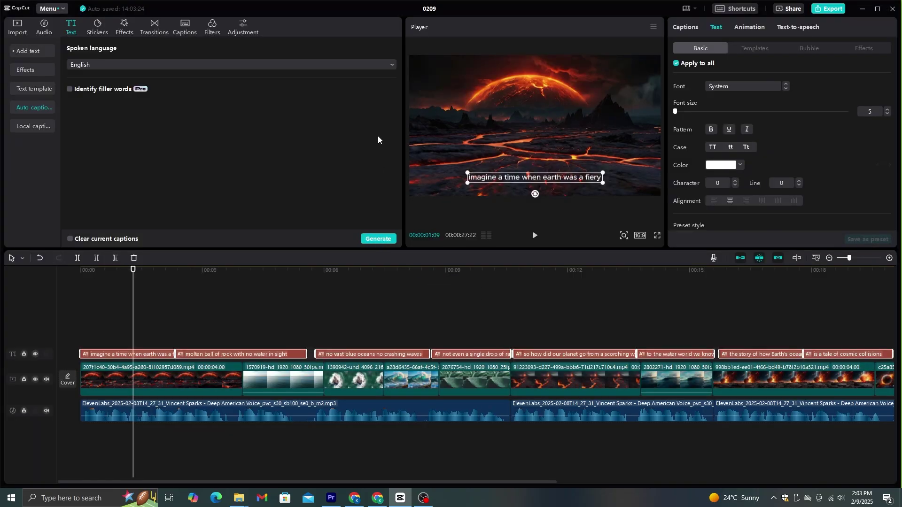
Step: Format all captions in title case with the Dasar font at size 7
{"action": "left_click", "coordinate": [747, 147]}
{"action": "left_click", "coordinate": [732, 87]}
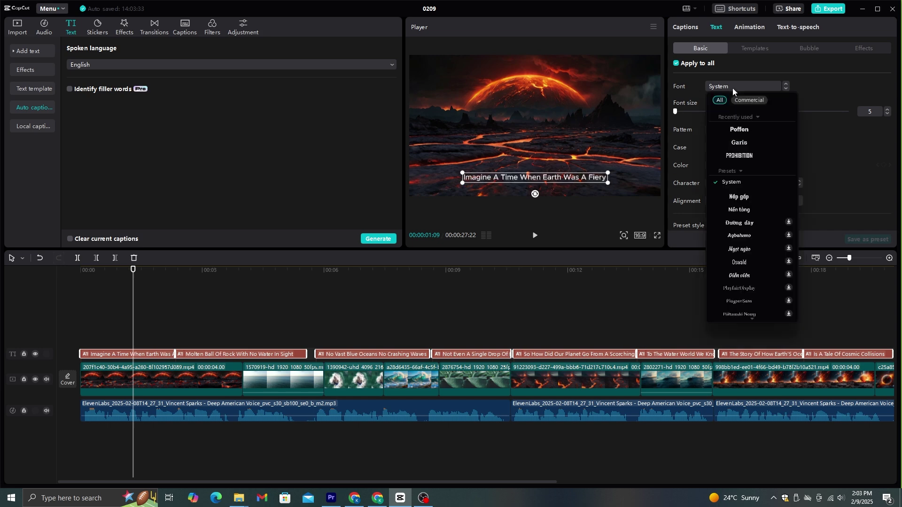
{"action": "left_click", "coordinate": [751, 131]}
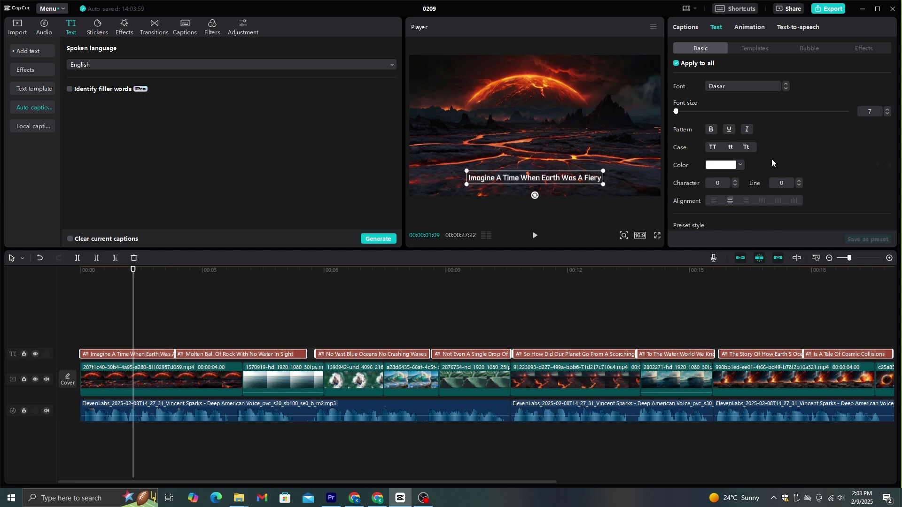
Step: Apply the yellow glow preset style to all captions and add a caption animation that reveals the text word by word
{"action": "scroll", "coordinate": [775, 160], "scroll_direction": "down", "scroll_amount": 5}
{"action": "left_click", "coordinate": [757, 153]}
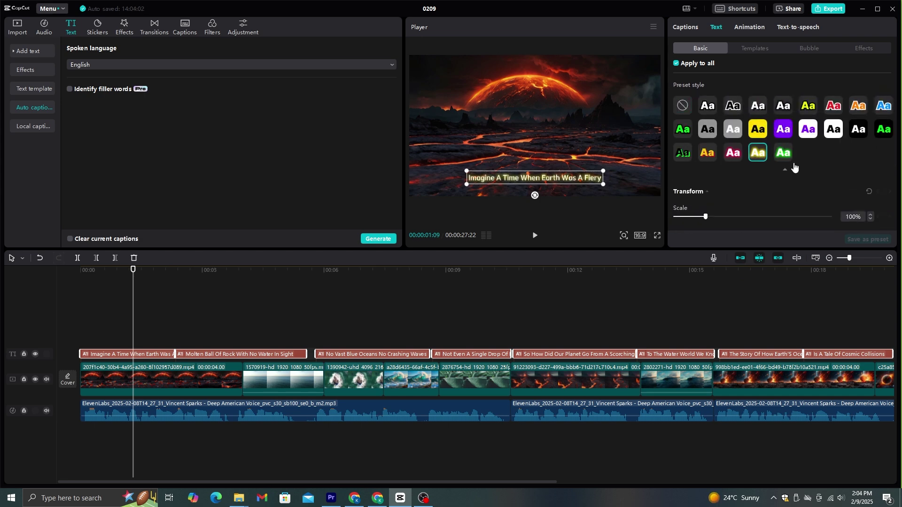
{"action": "left_click", "coordinate": [749, 27]}
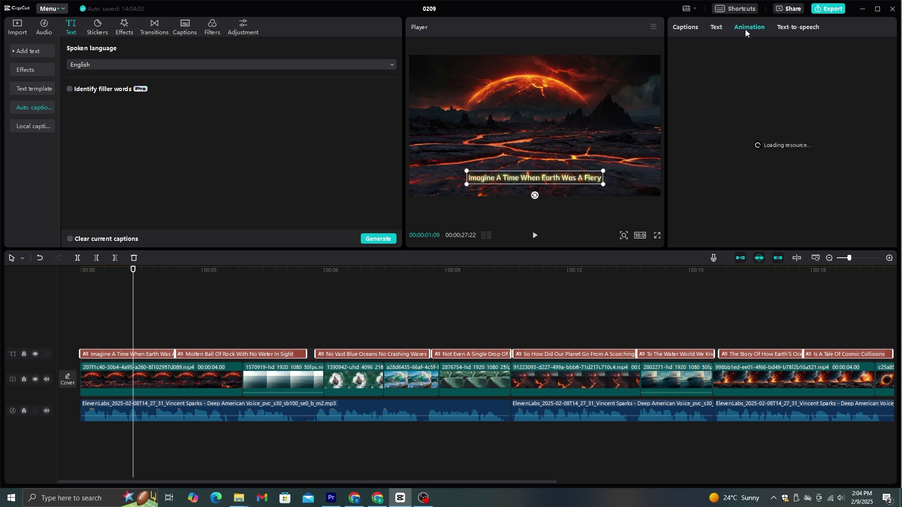
{"action": "left_click", "coordinate": [862, 51]}
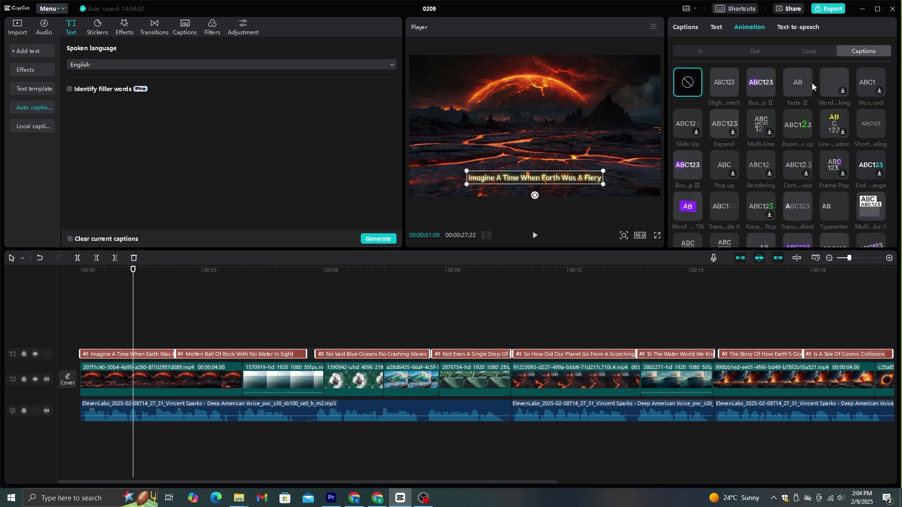
{"action": "left_click", "coordinate": [830, 86]}
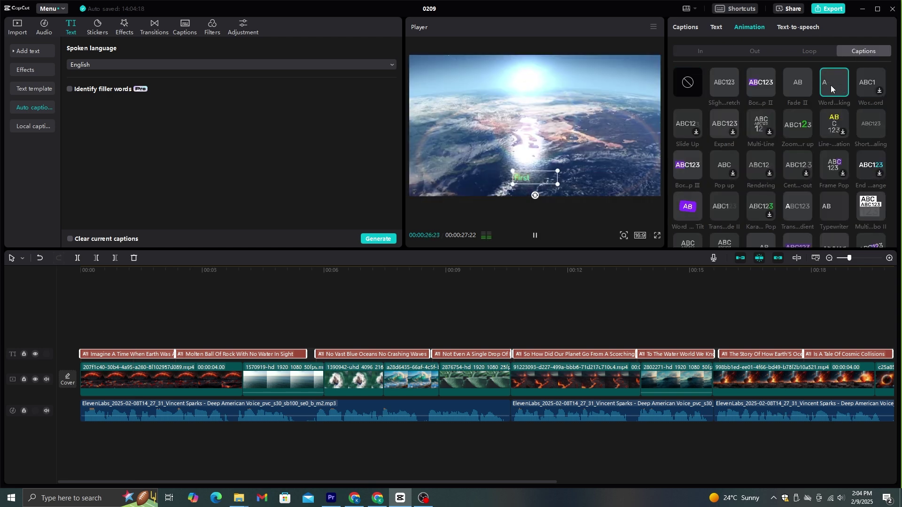
Step: Play back the timeline from several points to check the animated captions against the voiceover and clips
{"action": "left_click", "coordinate": [303, 273]}
{"action": "key", "text": "space"}
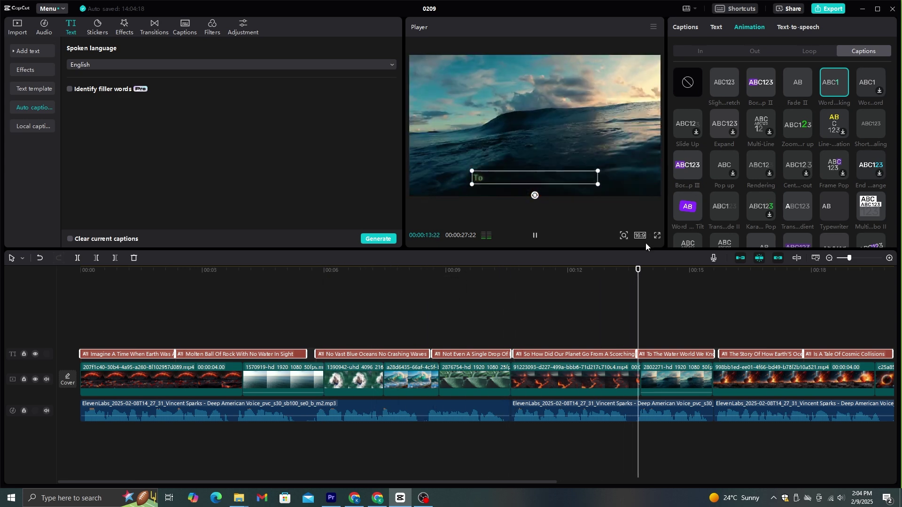
{"action": "left_click", "coordinate": [565, 275]}
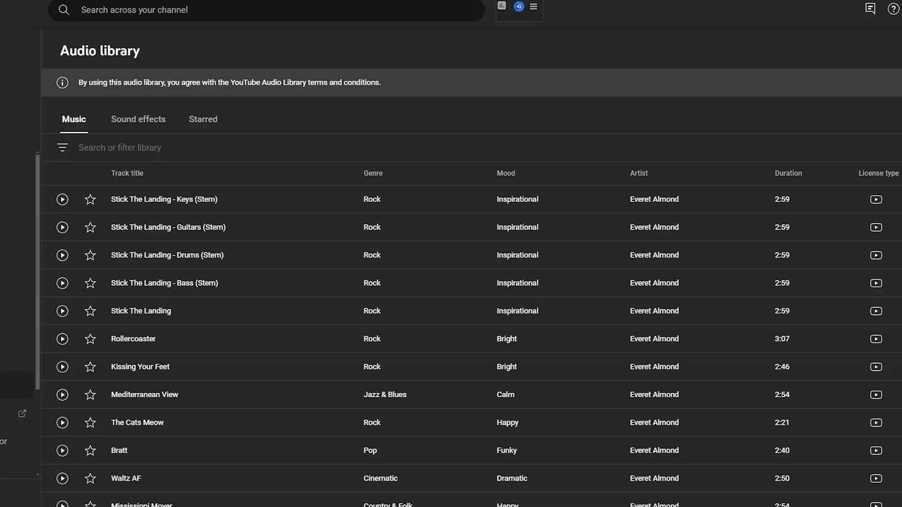
Step: Switch to the YouTube Audio Library and browse the music tracks for background music
{"action": "scroll", "coordinate": [470, 282], "scroll_direction": "down", "scroll_amount": 5}
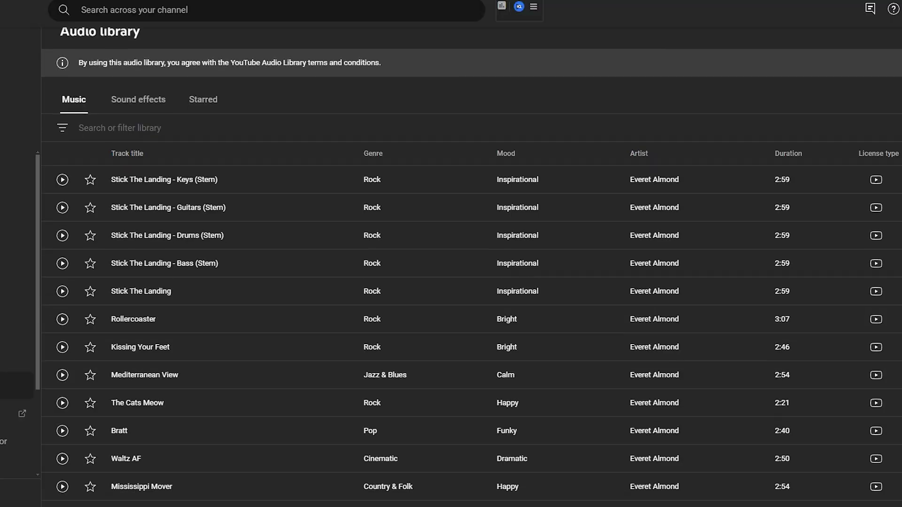
{"action": "scroll", "coordinate": [470, 291], "scroll_direction": "down", "scroll_amount": 5}
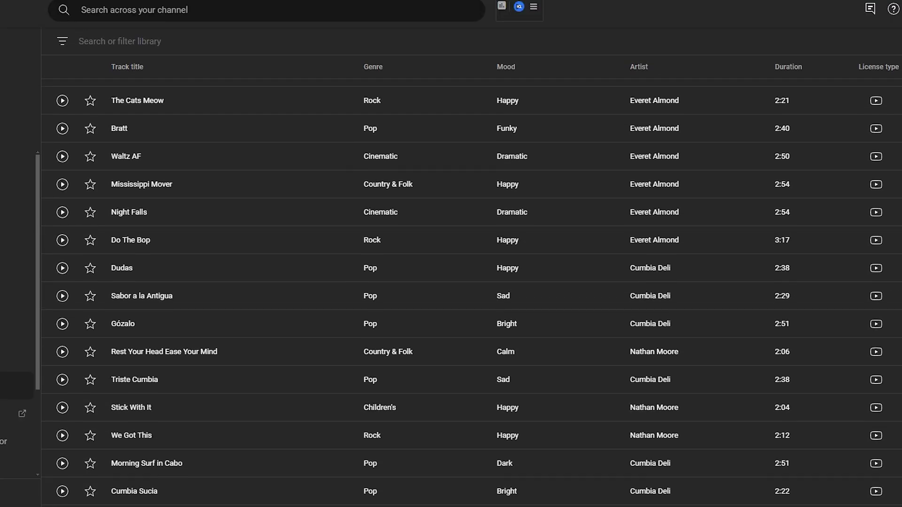
{"action": "scroll", "coordinate": [470, 291], "scroll_direction": "down", "scroll_amount": 3}
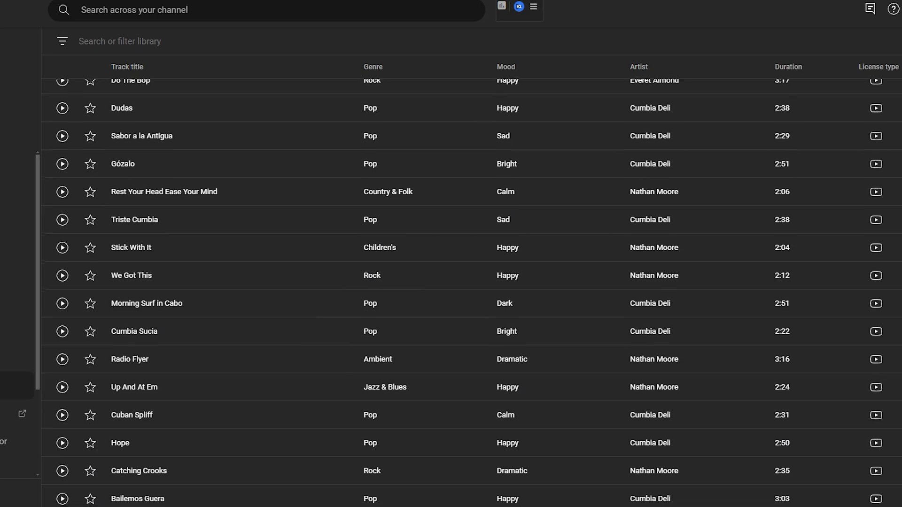
{"action": "scroll", "coordinate": [469, 291], "scroll_direction": "up", "scroll_amount": 3}
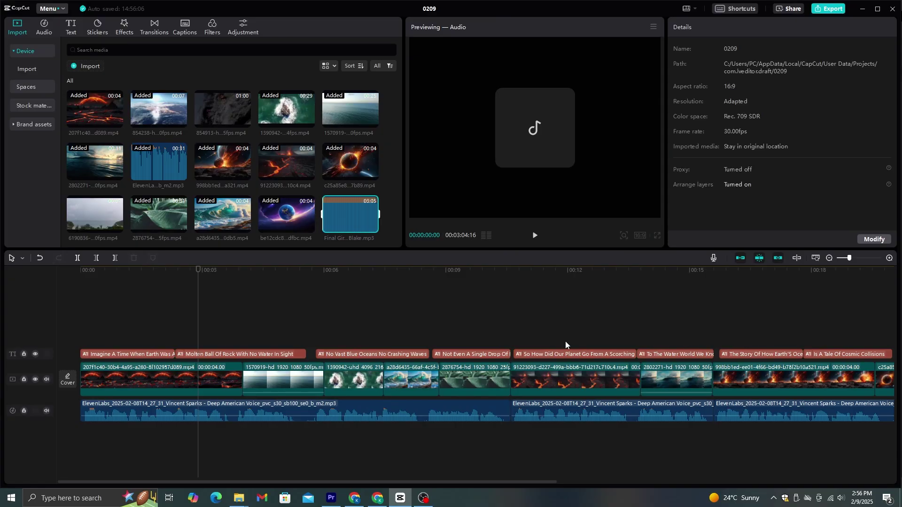
Step: In CapCut, place the Final Girl music track under the voiceover from the timeline start and lower its volume to about -15.2 dB
{"action": "left_click_drag", "start_coordinate": [341, 231], "coordinate": [83, 438]}
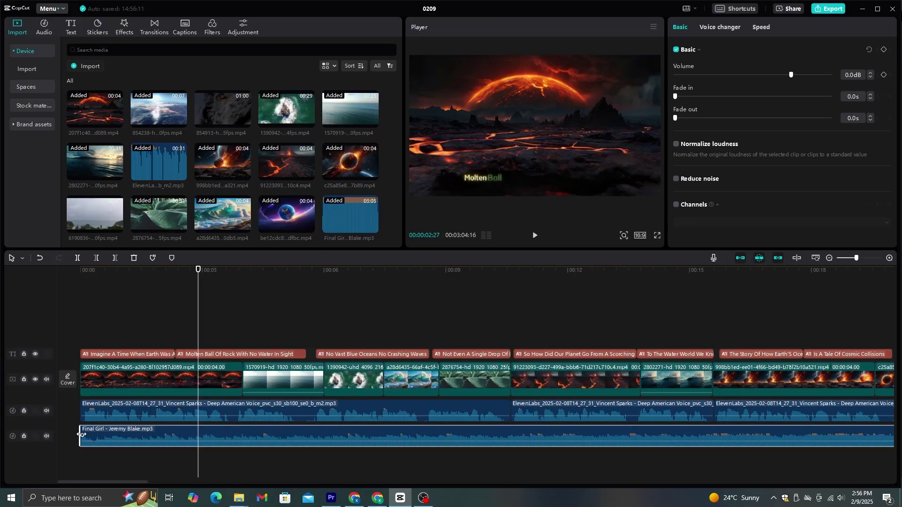
{"action": "left_click_drag", "start_coordinate": [790, 75], "coordinate": [731, 75]}
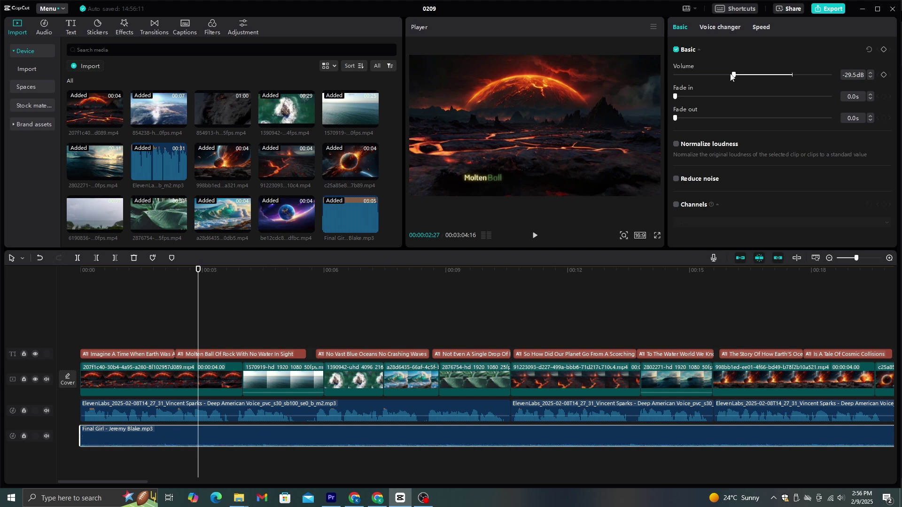
{"action": "left_click_drag", "start_coordinate": [737, 76], "coordinate": [754, 77]}
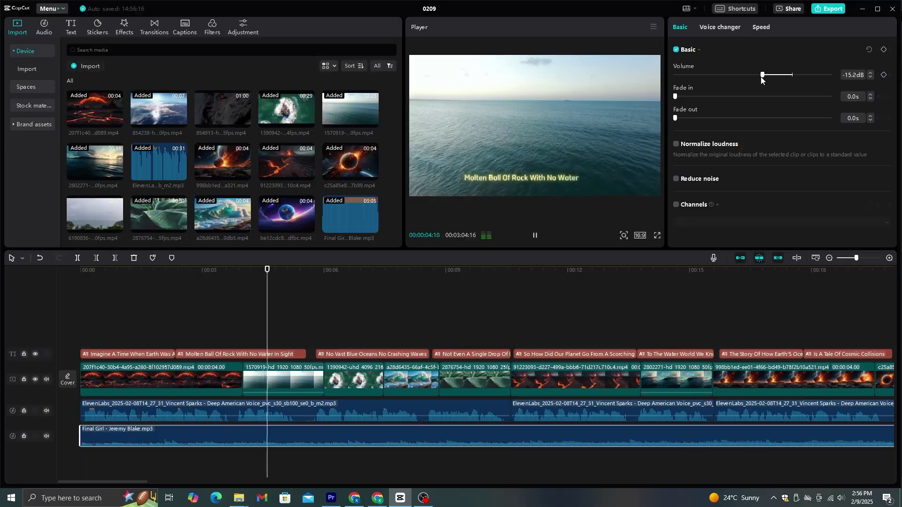